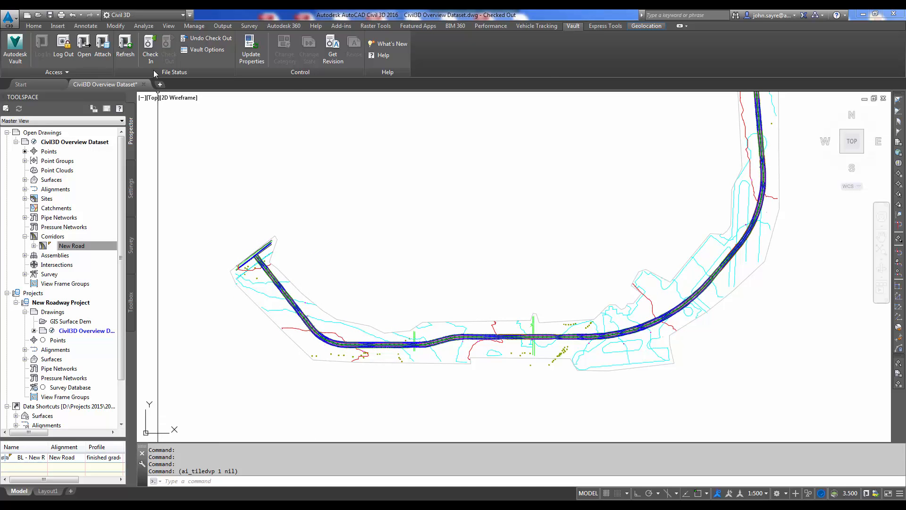
- Start checking in the Civil3D Overview Dataset drawing with its files kept checked out
{"action": "left_click", "coordinate": [152, 52]}
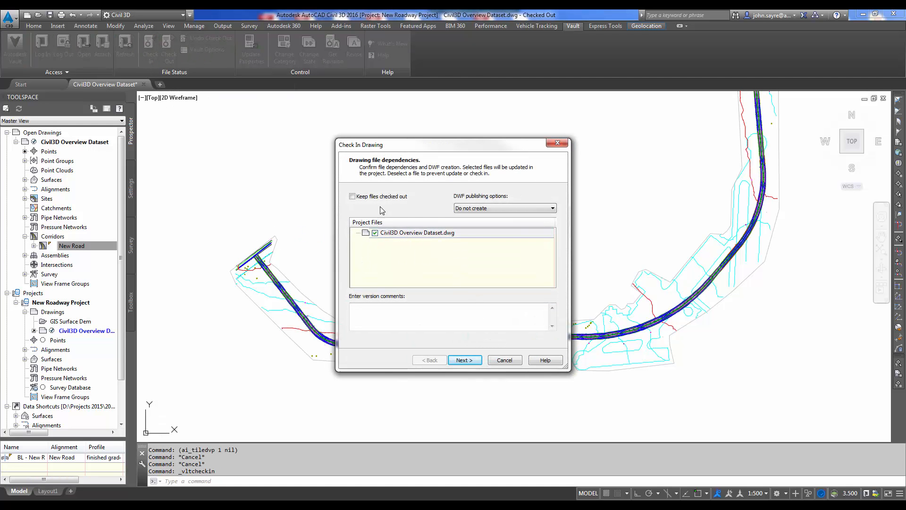
{"action": "left_click", "coordinate": [353, 197]}
{"action": "left_click", "coordinate": [466, 360]}
- Share the alignments with their profiles plus the New Road - (3) and New Road subgrade surfaces, and finish the check-in
{"action": "left_click", "coordinate": [375, 210]}
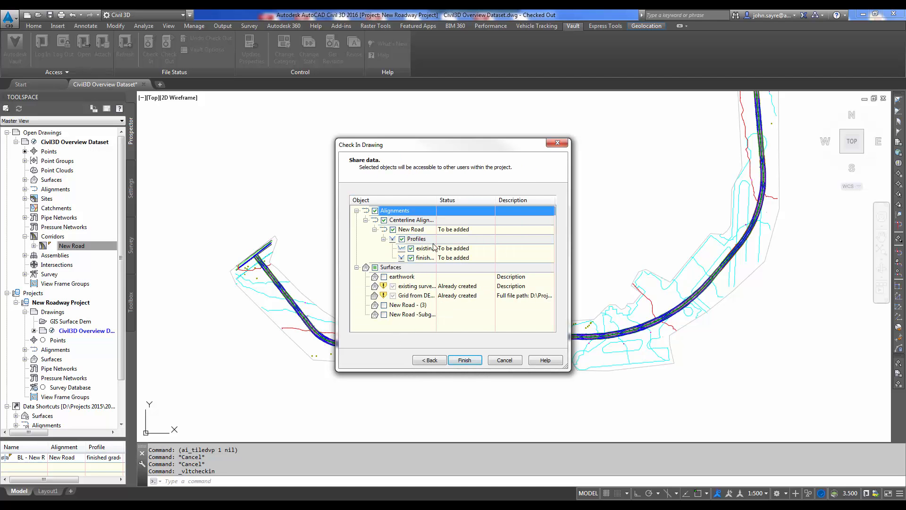
{"action": "left_click", "coordinate": [383, 305]}
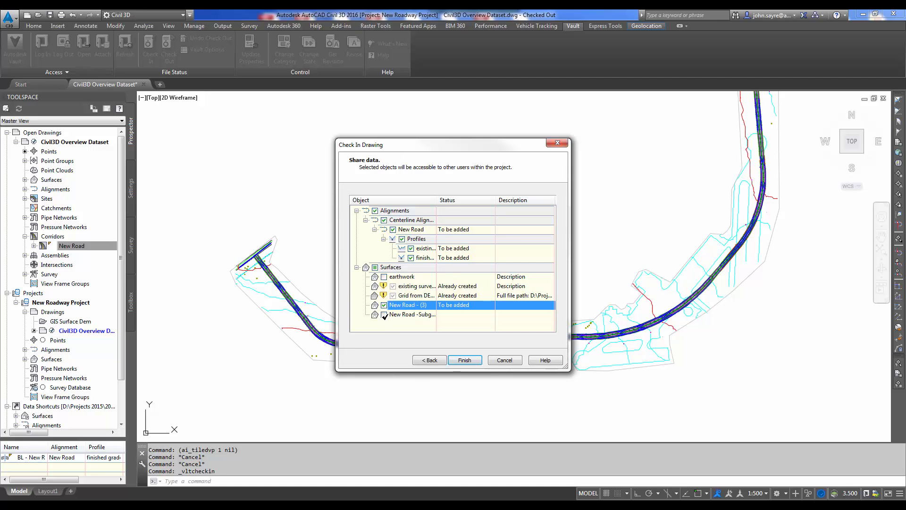
{"action": "left_click", "coordinate": [384, 315]}
{"action": "left_click", "coordinate": [465, 360]}
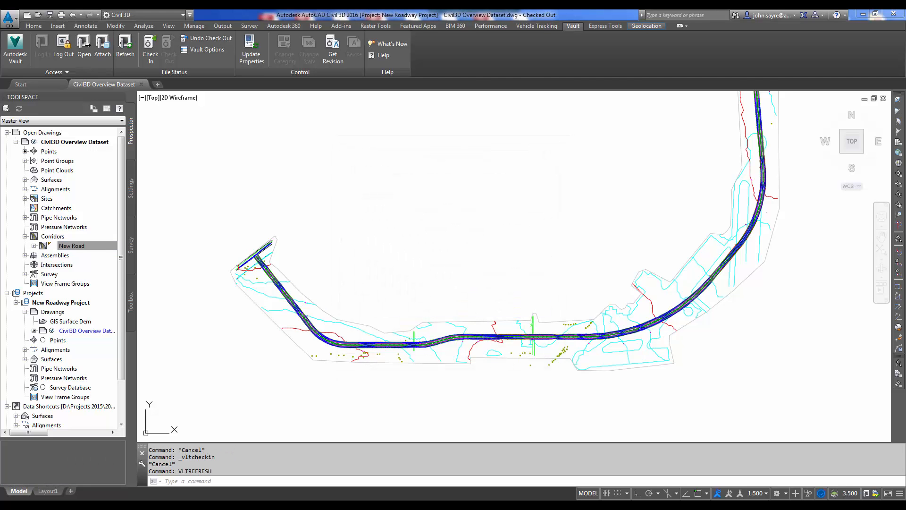
- Start creating sample lines and choose New Road from the alignment list
{"action": "middle_click_drag", "start_coordinate": [501, 385], "coordinate": [421, 378]}
{"action": "scroll", "coordinate": [425, 373], "scroll_direction": "down", "scroll_amount": 2}
{"action": "middle_click_drag", "start_coordinate": [657, 358], "coordinate": [621, 357]}
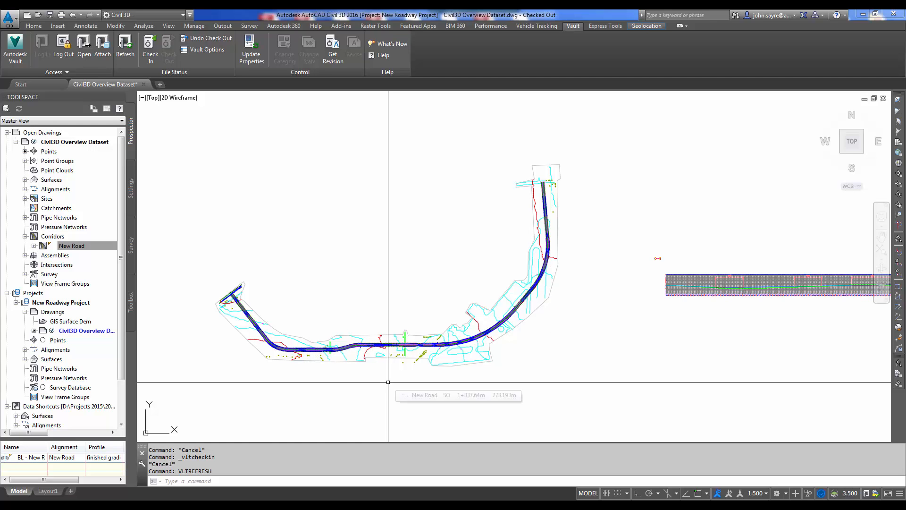
{"action": "left_click", "coordinate": [33, 27]}
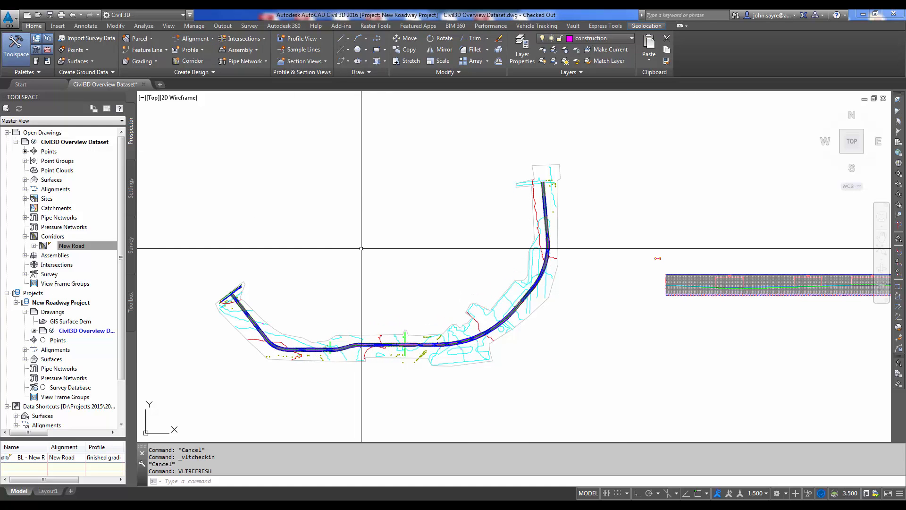
{"action": "left_click", "coordinate": [304, 50]}
{"action": "key", "text": "Return"}
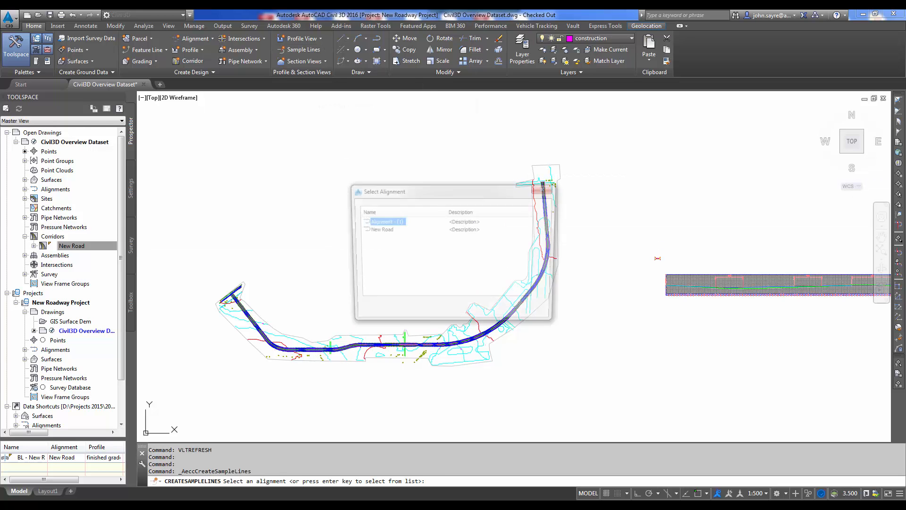
{"action": "left_click", "coordinate": [382, 229]}
{"action": "left_click", "coordinate": [453, 314]}
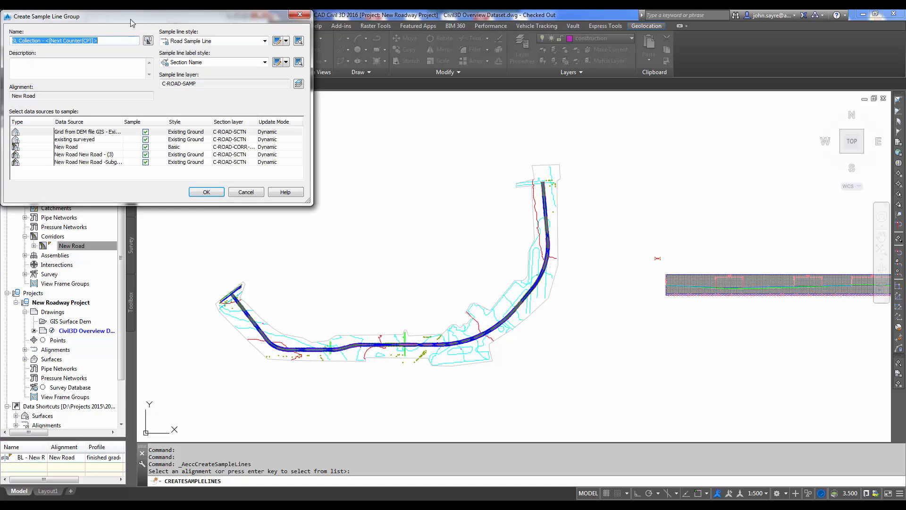
- Exclude the Grid from DEM file surface and the New Road subgrade surface from the sampled data sources
{"action": "left_click_drag", "start_coordinate": [130, 19], "coordinate": [262, 77]}
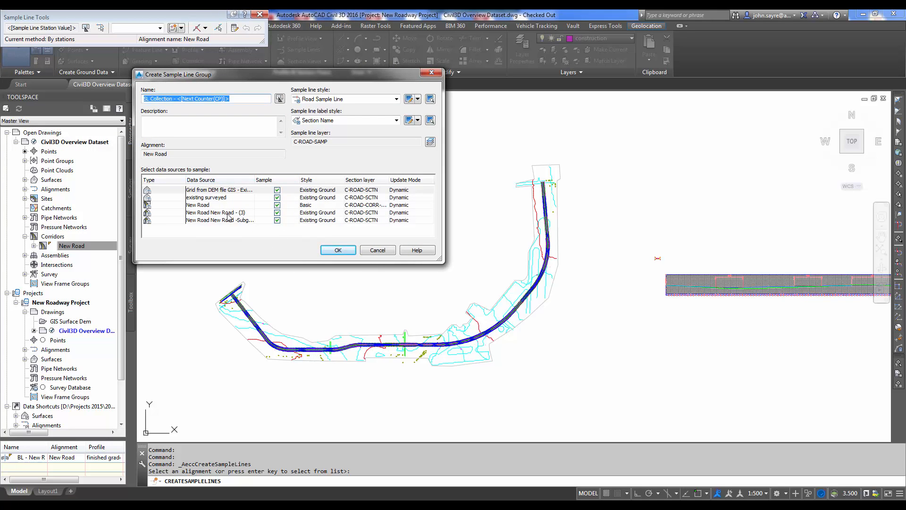
{"action": "left_click", "coordinate": [278, 190]}
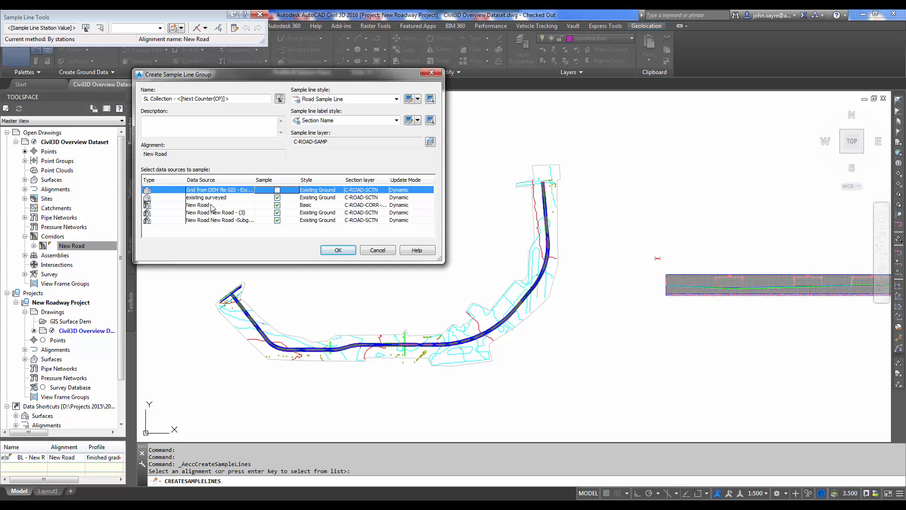
{"action": "left_click", "coordinate": [277, 220]}
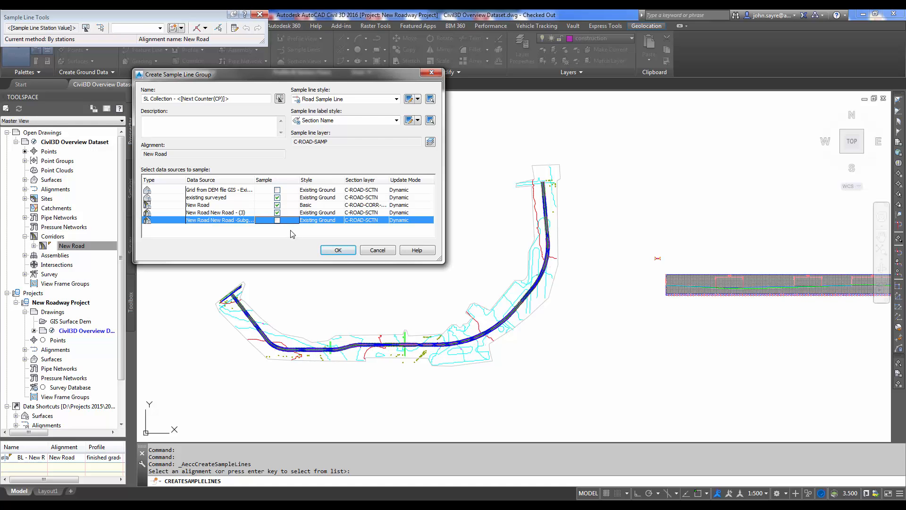
{"action": "left_click", "coordinate": [318, 199]}
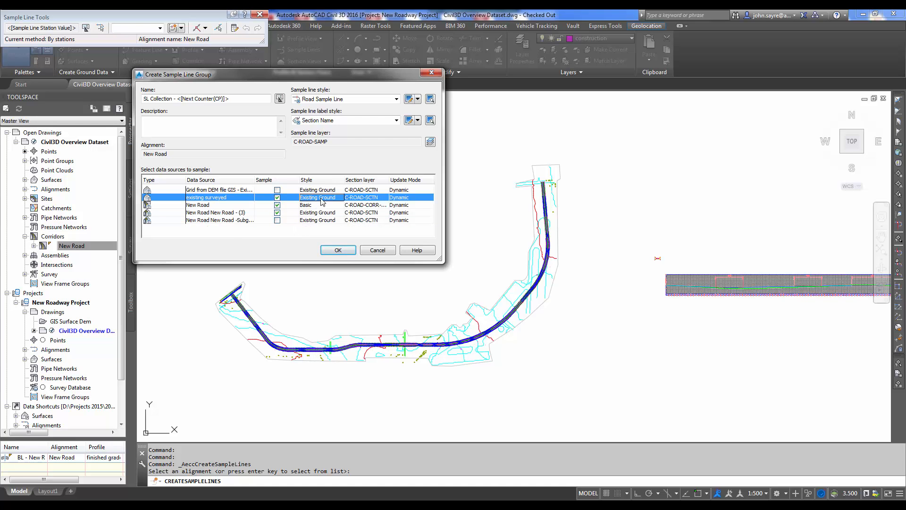
{"action": "left_click", "coordinate": [322, 200]}
{"action": "left_click", "coordinate": [454, 256]}
- Set the code set style of the New Road corridor data source to All Codes
{"action": "left_click", "coordinate": [319, 207]}
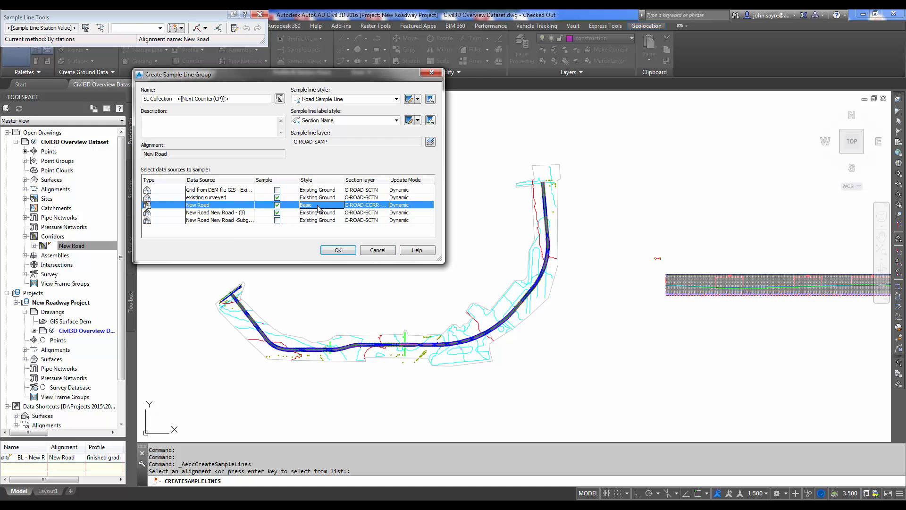
{"action": "left_click", "coordinate": [318, 208]}
{"action": "left_click", "coordinate": [472, 239]}
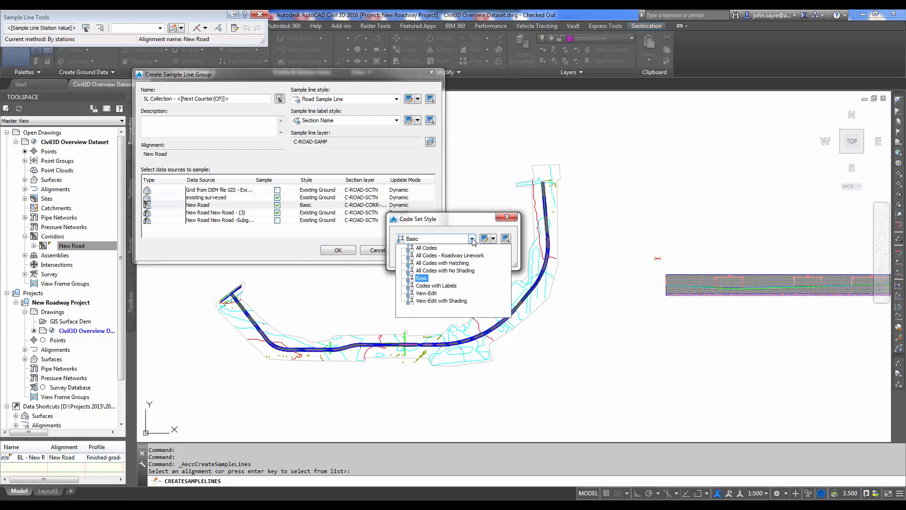
{"action": "left_click", "coordinate": [425, 250]}
{"action": "left_click", "coordinate": [413, 256]}
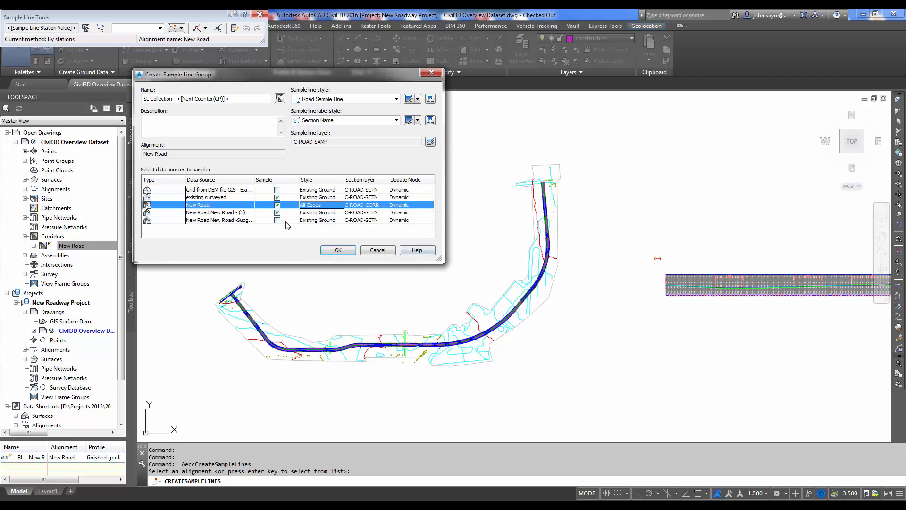
- Set the section style of the New Road - (3) surface to Finished Ground and create the sample line group
{"action": "left_click", "coordinate": [315, 213]}
{"action": "left_click", "coordinate": [315, 213]}
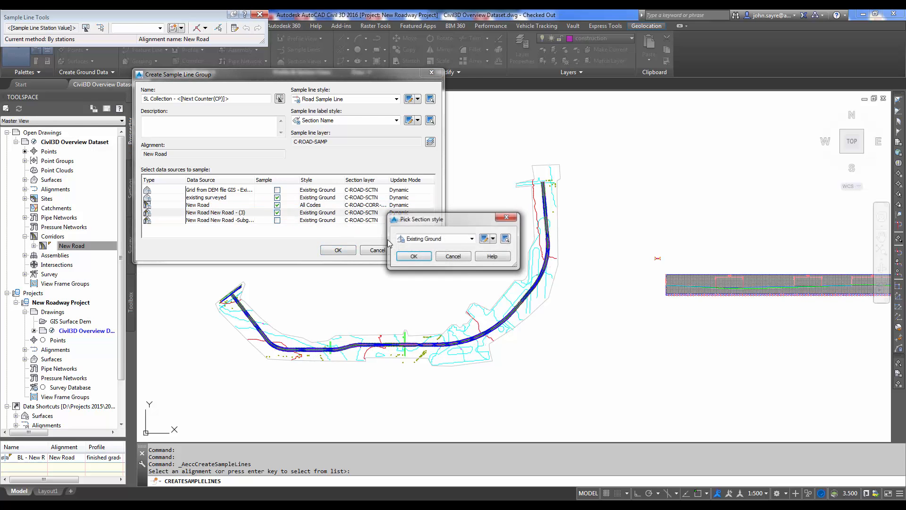
{"action": "left_click", "coordinate": [472, 239]}
{"action": "left_click", "coordinate": [427, 250]}
{"action": "left_click", "coordinate": [409, 257]}
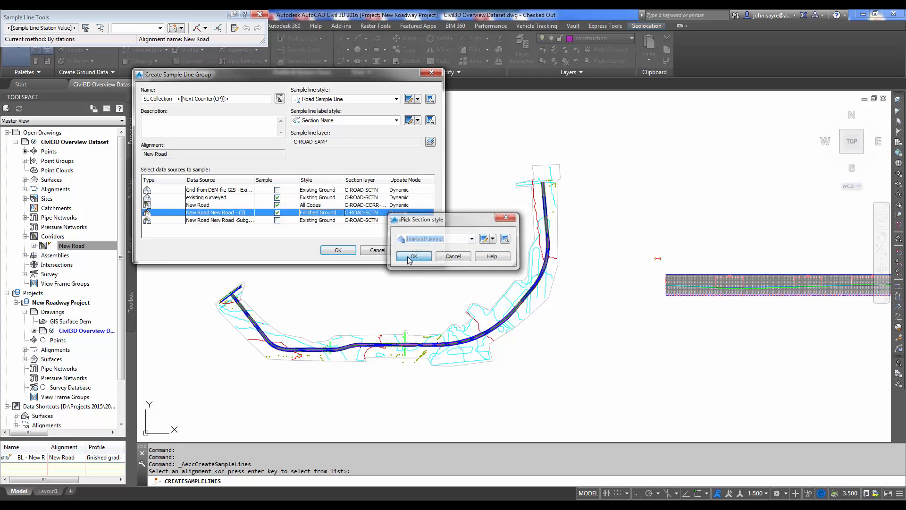
{"action": "left_click", "coordinate": [338, 251]}
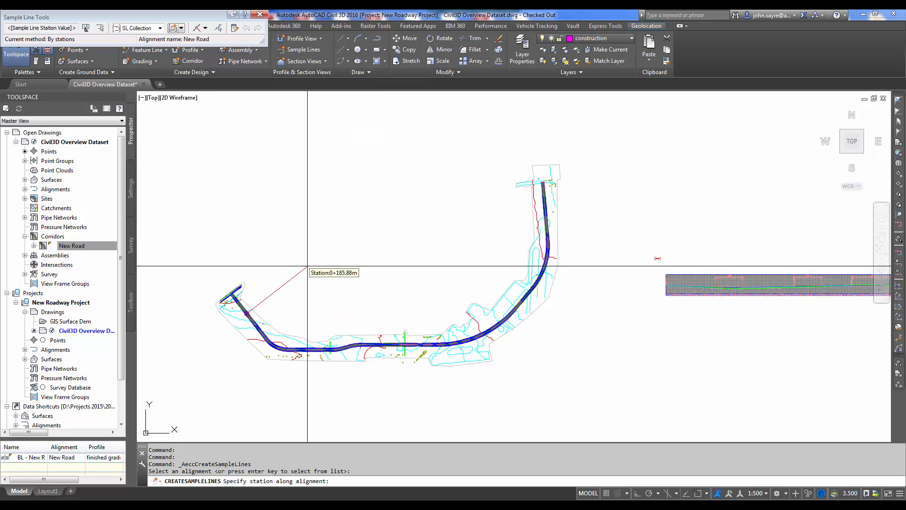
- Create sample lines by range of stations along the whole New Road alignment, with a left swath width of 20 m
{"action": "left_click", "coordinate": [205, 28]}
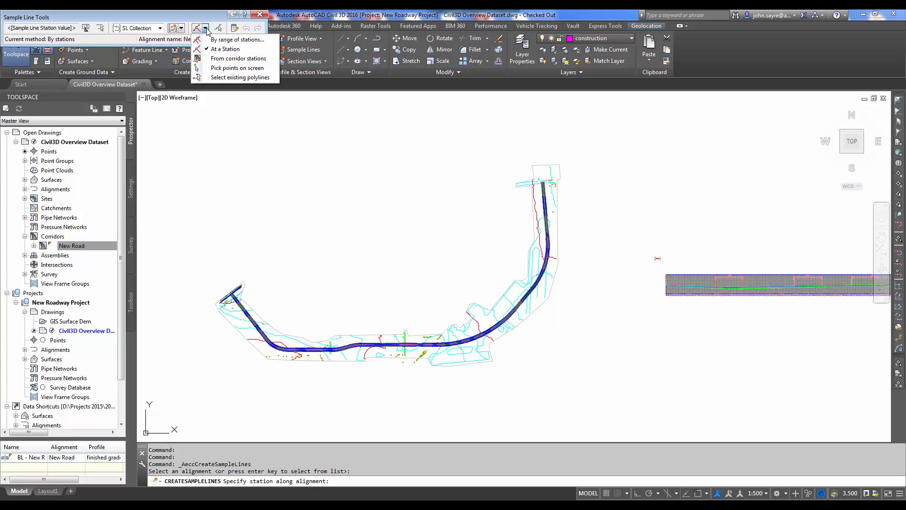
{"action": "left_click", "coordinate": [226, 40]}
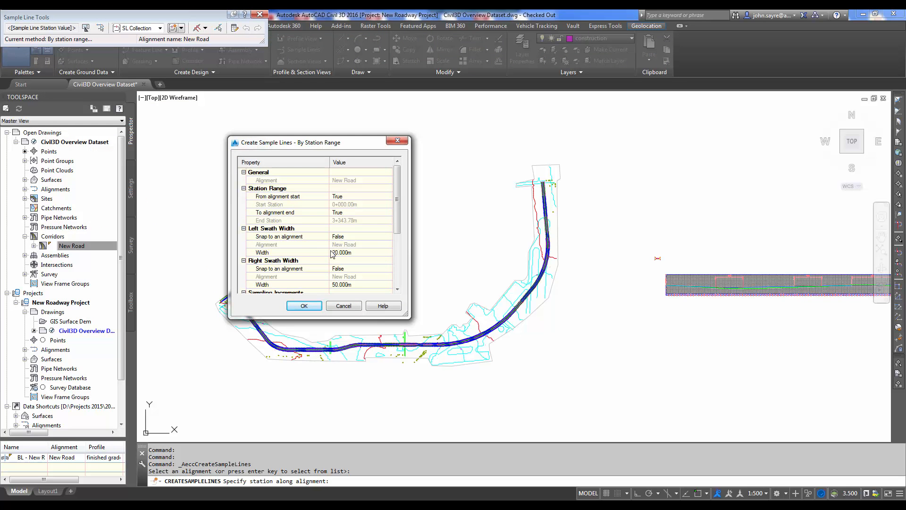
{"action": "left_click", "coordinate": [347, 253]}
{"action": "left_click_drag", "start_coordinate": [398, 232], "coordinate": [398, 274]}
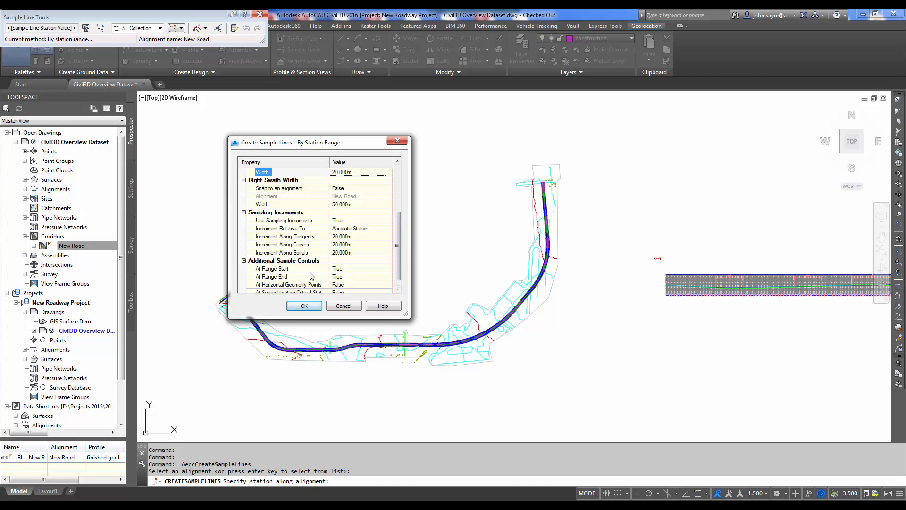
{"action": "left_click_drag", "start_coordinate": [400, 267], "coordinate": [399, 276]}
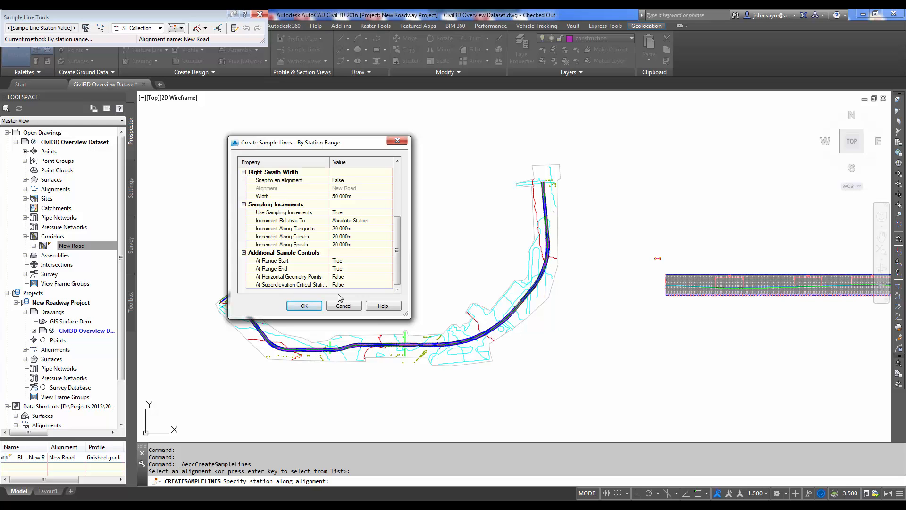
{"action": "left_click", "coordinate": [303, 306]}
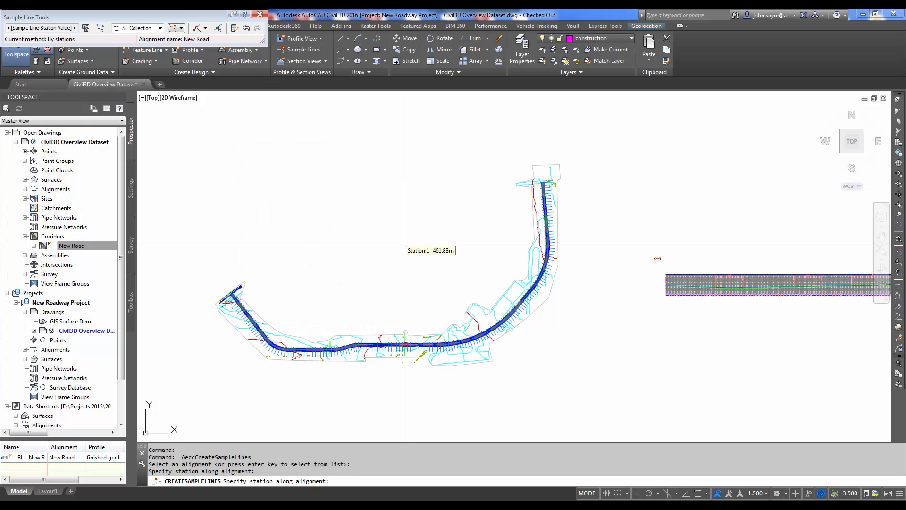
{"action": "key", "text": "Return"}
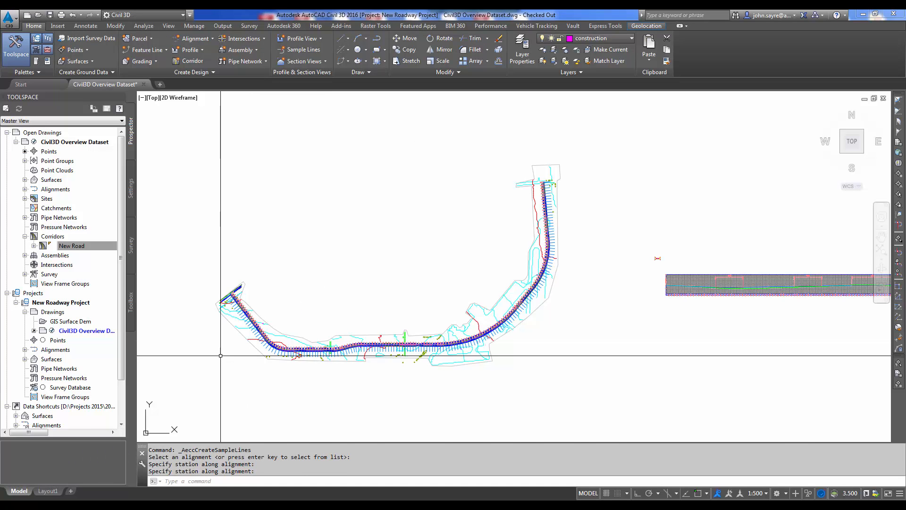
- Open the group properties of a sample line near the road's first bend and show the list of sample lines
{"action": "scroll", "coordinate": [262, 340], "scroll_direction": "up", "scroll_amount": 5}
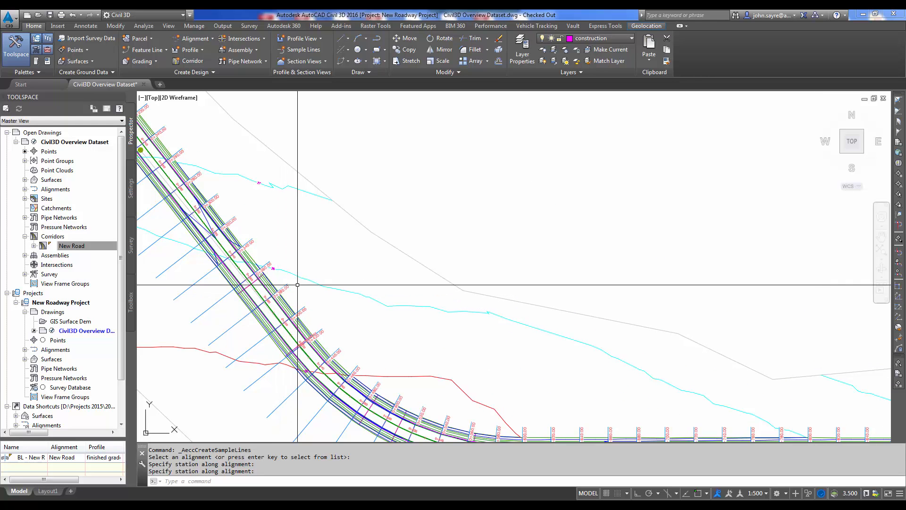
{"action": "key", "text": "Return"}
{"action": "left_click", "coordinate": [261, 341]}
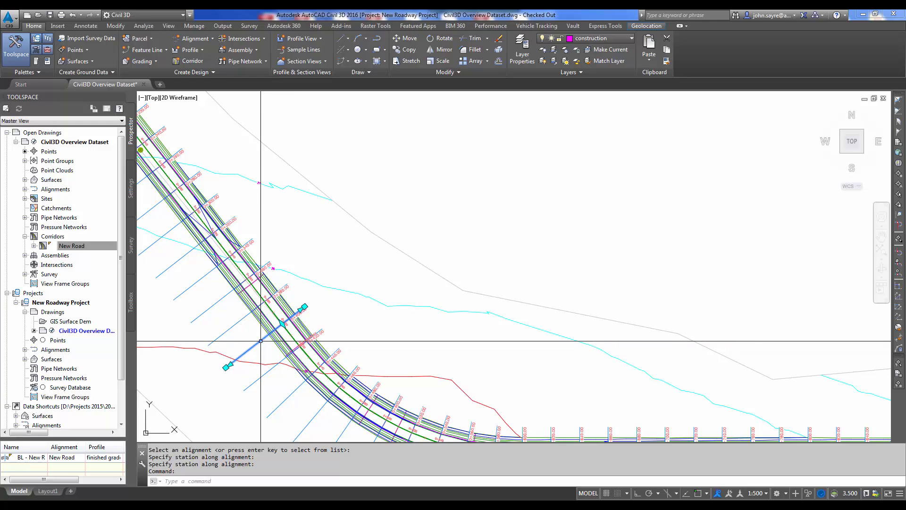
{"action": "right_click", "coordinate": [261, 343]}
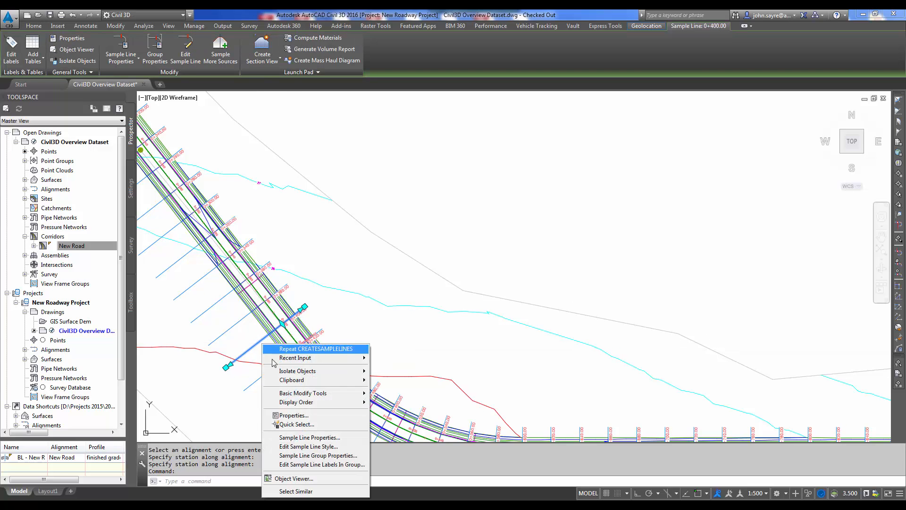
{"action": "left_click", "coordinate": [329, 456]}
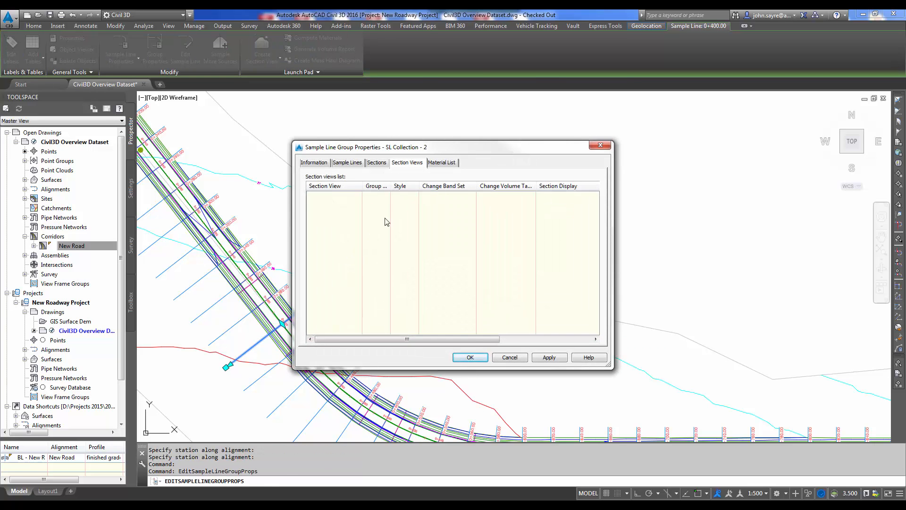
{"action": "left_click", "coordinate": [376, 163]}
{"action": "left_click", "coordinate": [358, 163]}
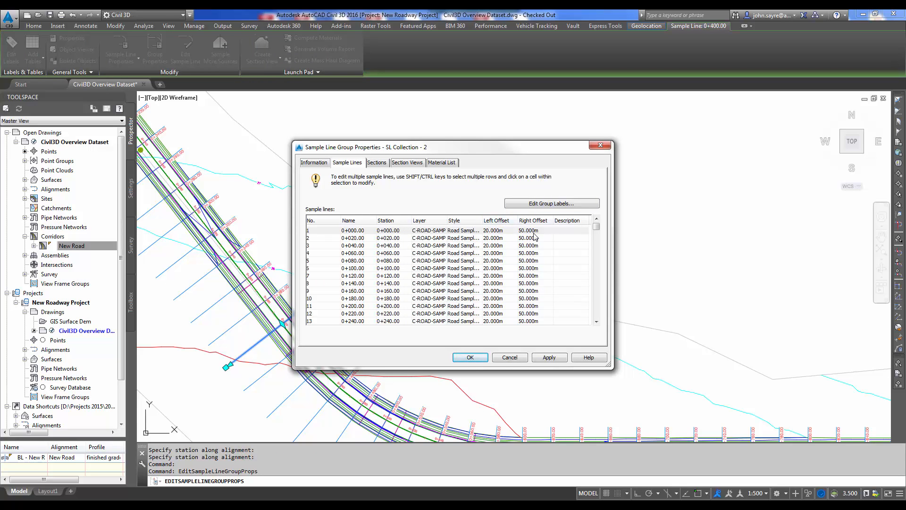
- Set the right offset of all sample lines in the group to 20 m and apply the change
{"action": "left_click", "coordinate": [342, 231]}
{"action": "mouse_move", "coordinate": [597, 226]}
{"action": "left_mouse_down"}
{"action": "mouse_move", "coordinate": [598, 325]}
{"action": "mouse_move", "coordinate": [598, 226]}
{"action": "left_mouse_up"}
{"action": "left_click", "coordinate": [333, 322], "text": "shift"}
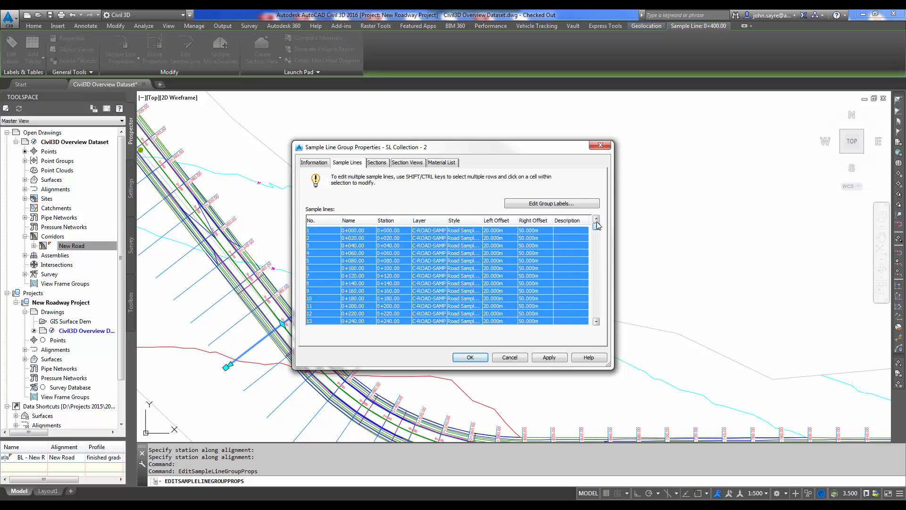
{"action": "left_click", "coordinate": [535, 230]}
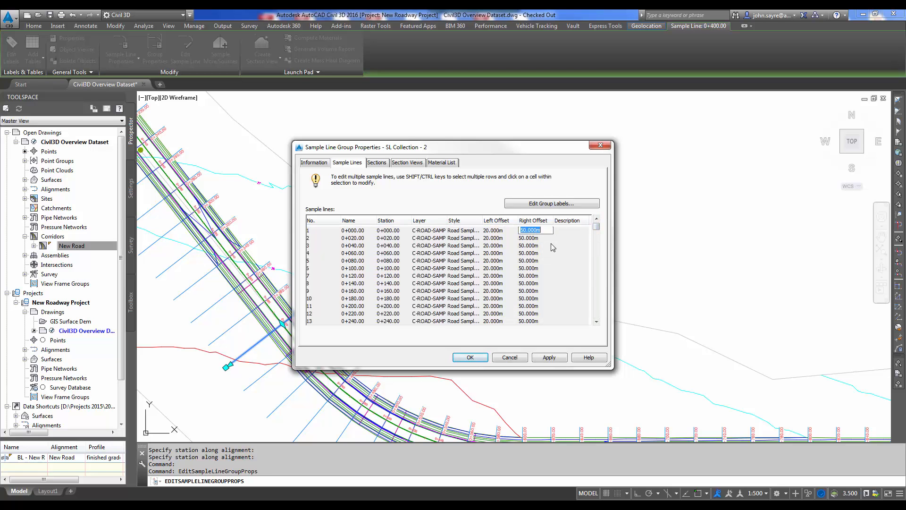
{"action": "key", "text": "Return"}
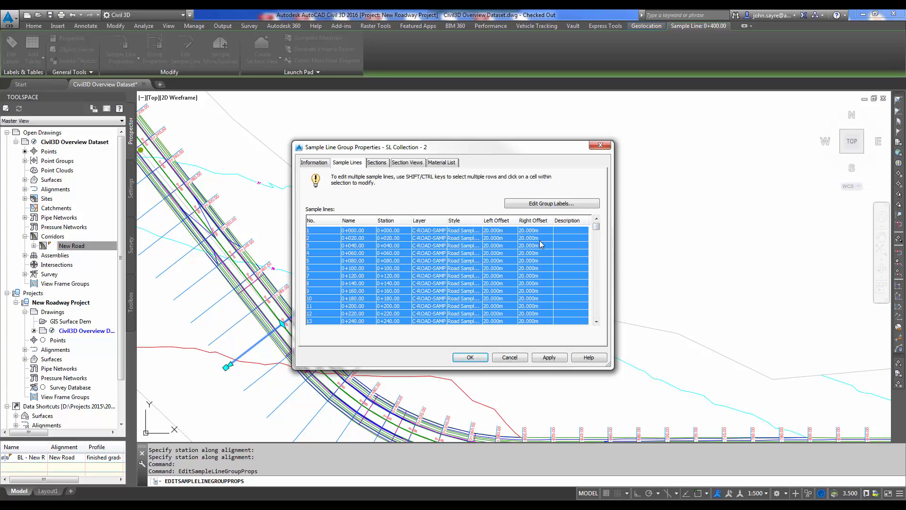
{"action": "left_click", "coordinate": [549, 357]}
{"action": "left_click", "coordinate": [470, 358]}
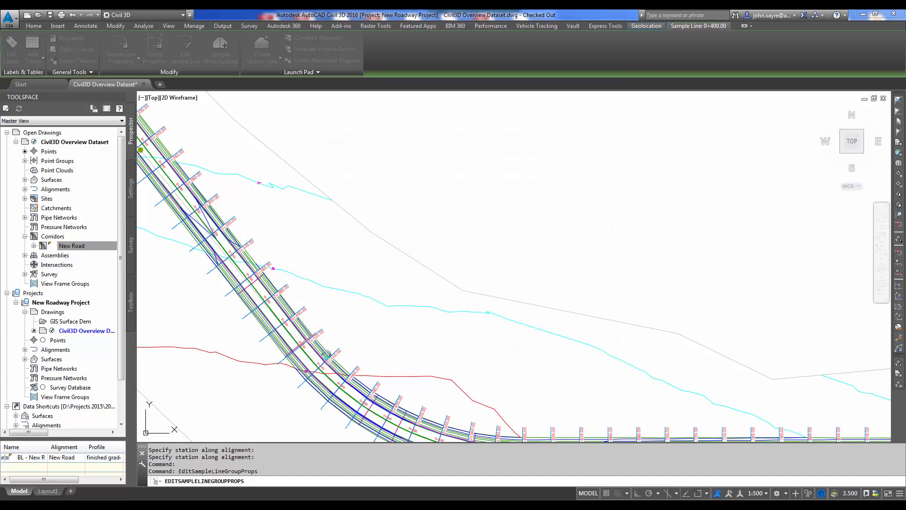
{"action": "scroll", "coordinate": [629, 316], "scroll_direction": "down", "scroll_amount": 6}
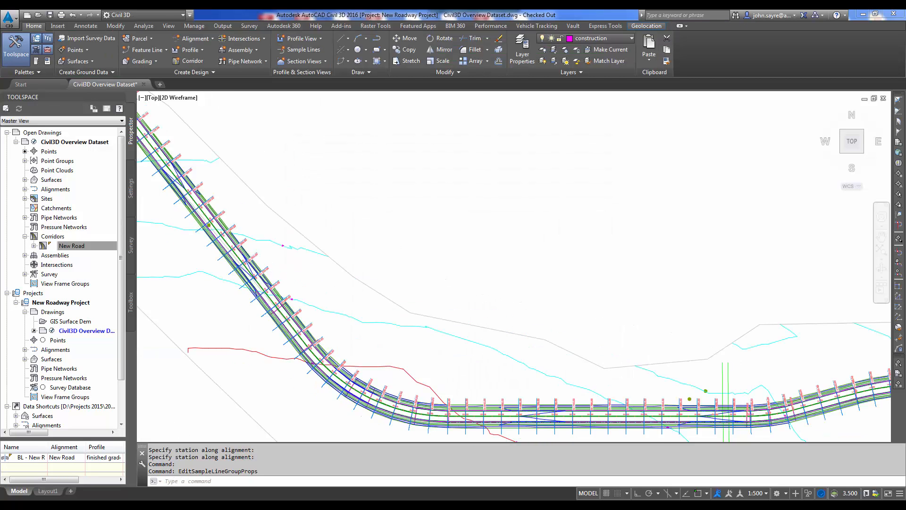
{"action": "middle_click_drag", "start_coordinate": [629, 316], "coordinate": [500, 318]}
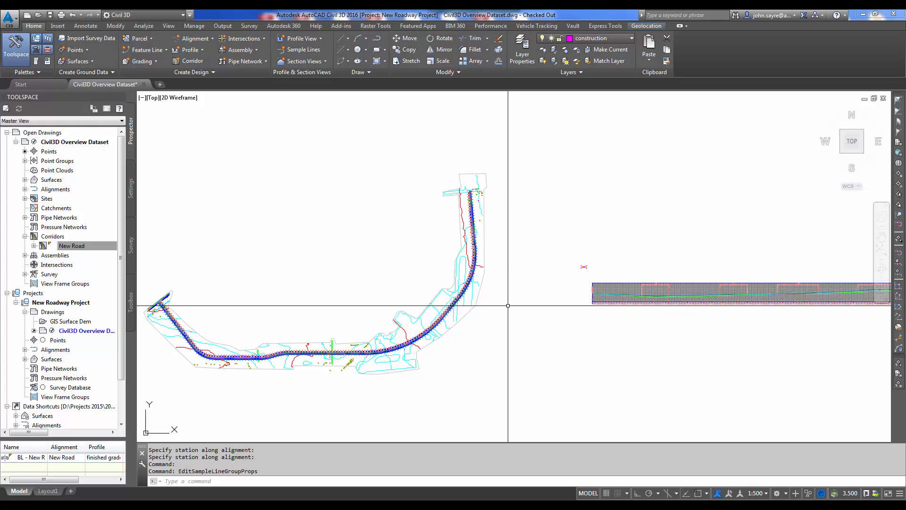
- Begin creating multiple section views for the New Road alignment using the Road Section view style and proceed to section placement
{"action": "middle_click_drag", "start_coordinate": [515, 303], "coordinate": [506, 303]}
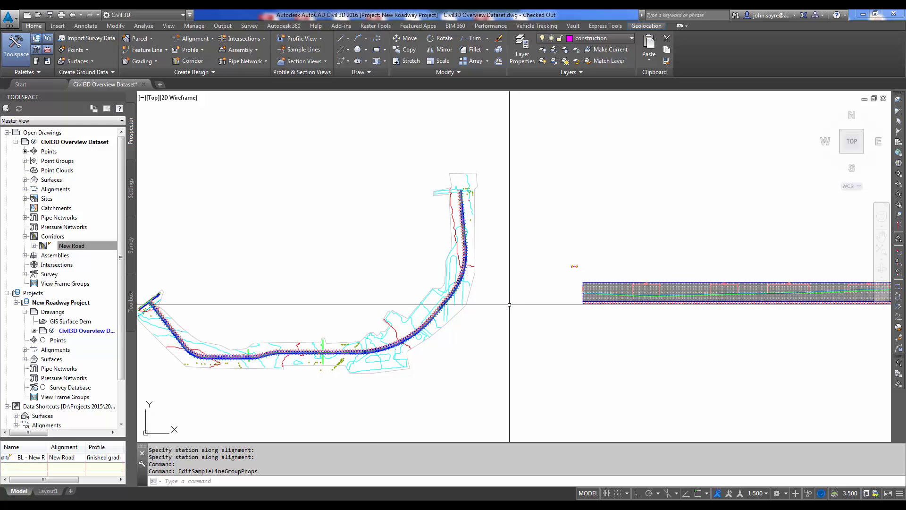
{"action": "left_click", "coordinate": [312, 61]}
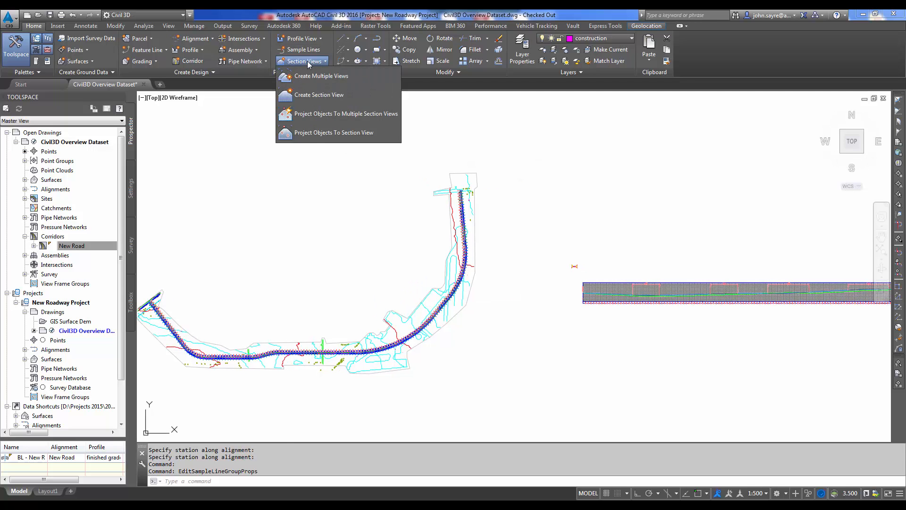
{"action": "left_click", "coordinate": [335, 78]}
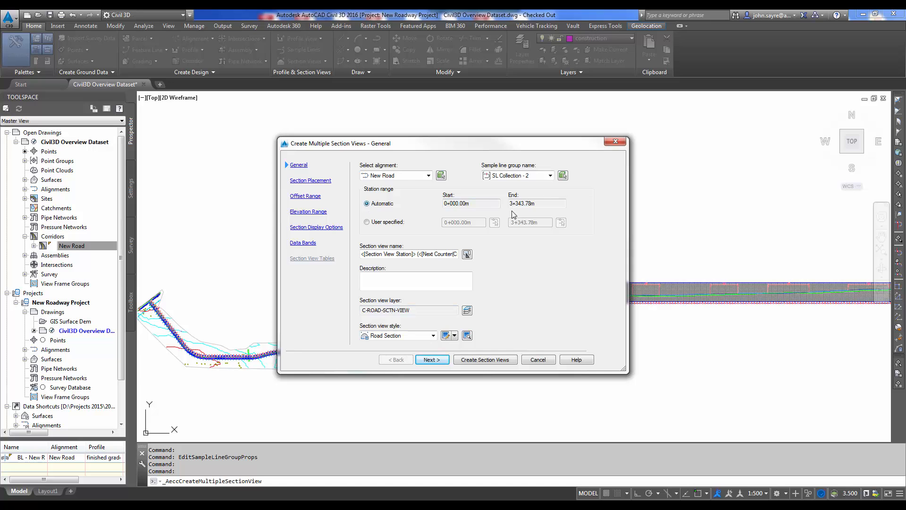
{"action": "left_click", "coordinate": [433, 335]}
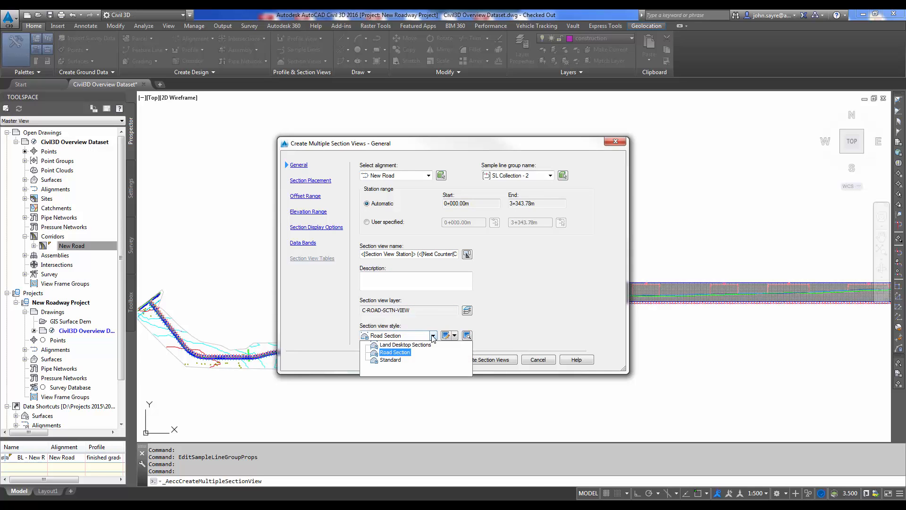
{"action": "left_click", "coordinate": [402, 356]}
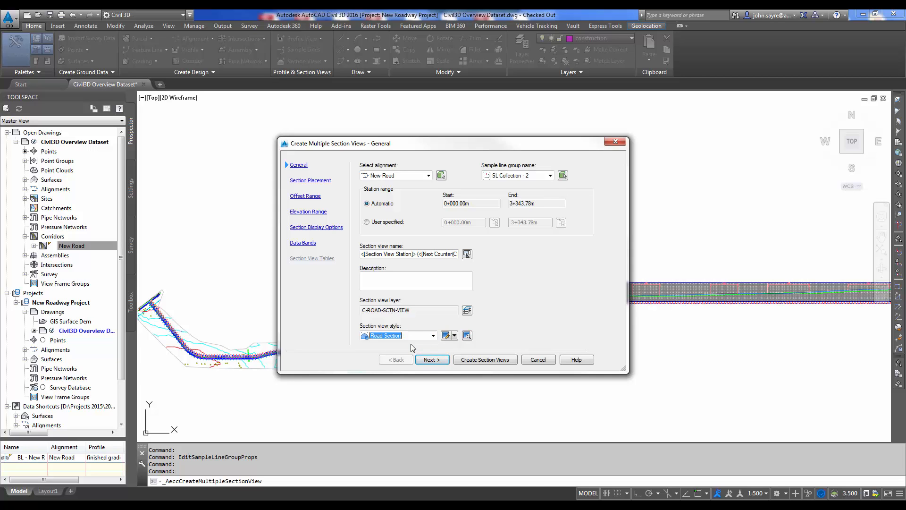
{"action": "left_click", "coordinate": [439, 361]}
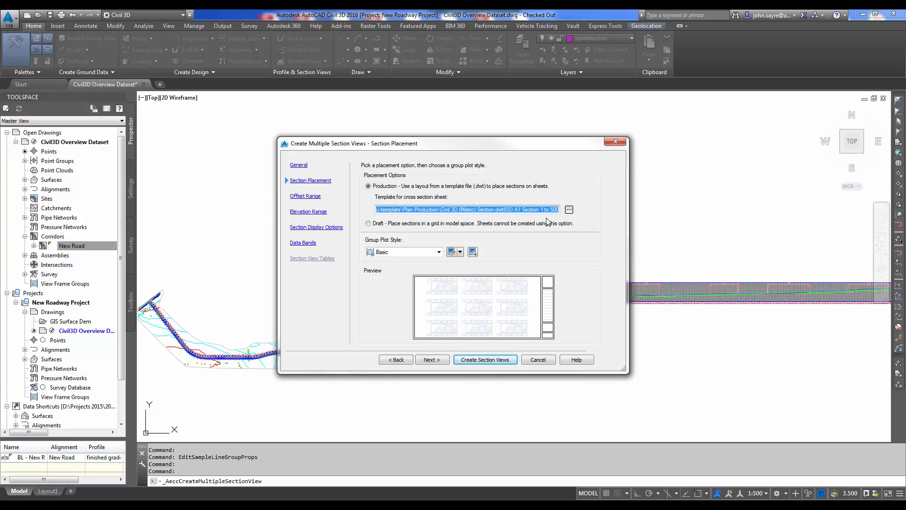
- Create the section views with production placement on the ISO A1 Section 1 to 500 layout, placing them just above the profile view's start
{"action": "left_click", "coordinate": [433, 360]}
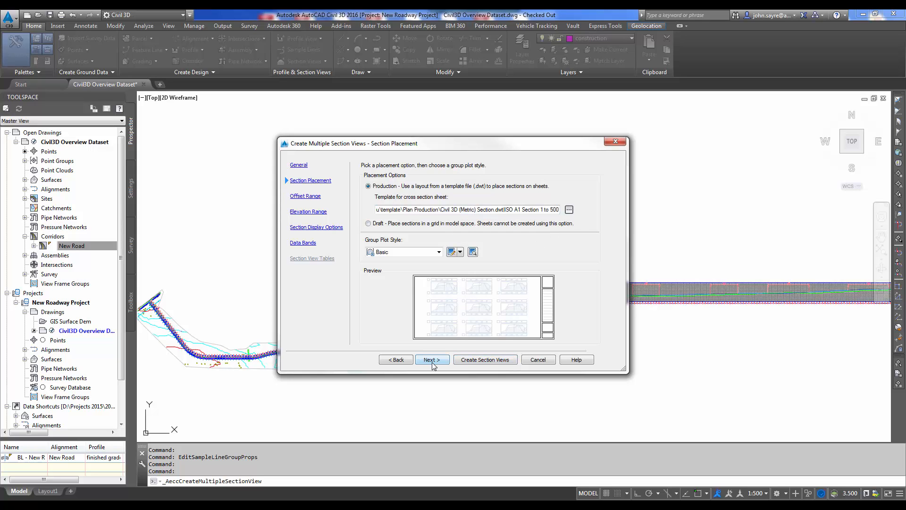
{"action": "left_click", "coordinate": [432, 360]}
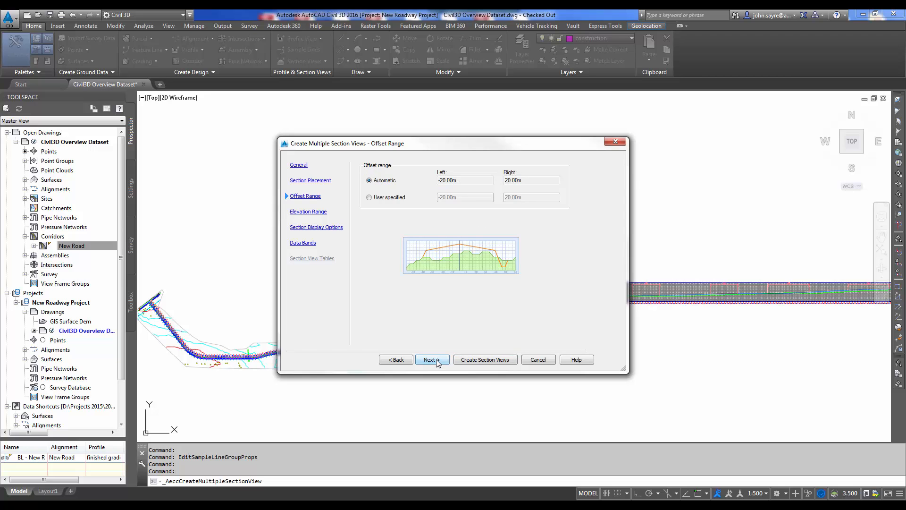
{"action": "left_click", "coordinate": [431, 360]}
{"action": "left_click", "coordinate": [431, 360]}
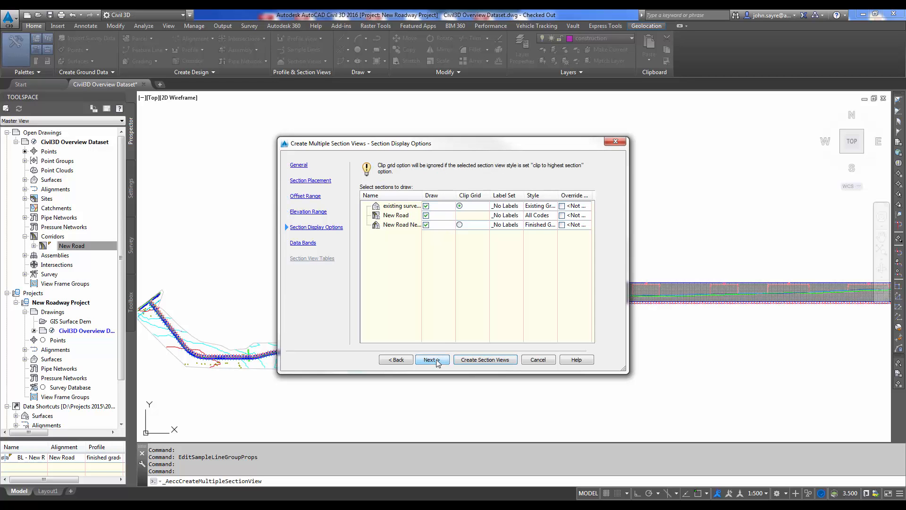
{"action": "left_click", "coordinate": [485, 362]}
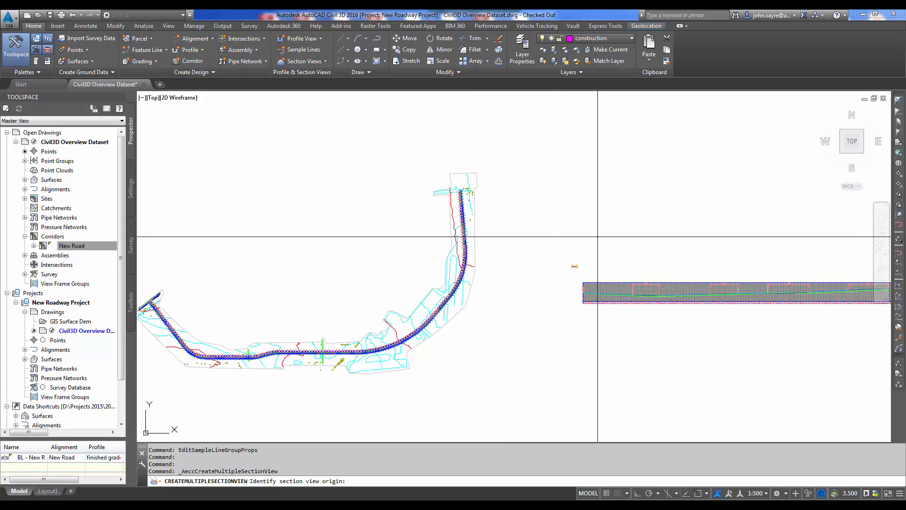
{"action": "left_click", "coordinate": [596, 246]}
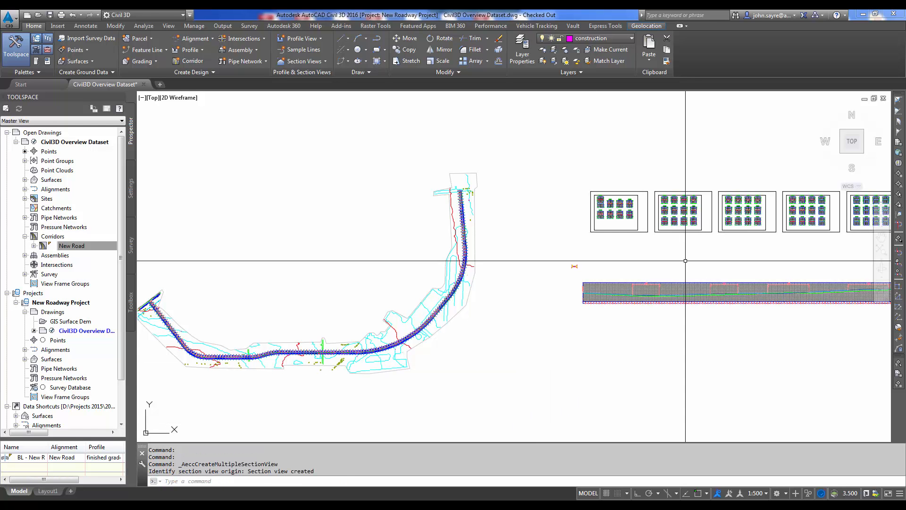
- Examine the row of section sheets above the profile view, from the first sheet to the last
{"action": "middle_click_drag", "start_coordinate": [685, 261], "coordinate": [449, 302]}
{"action": "scroll", "coordinate": [518, 308], "scroll_direction": "down", "scroll_amount": 2}
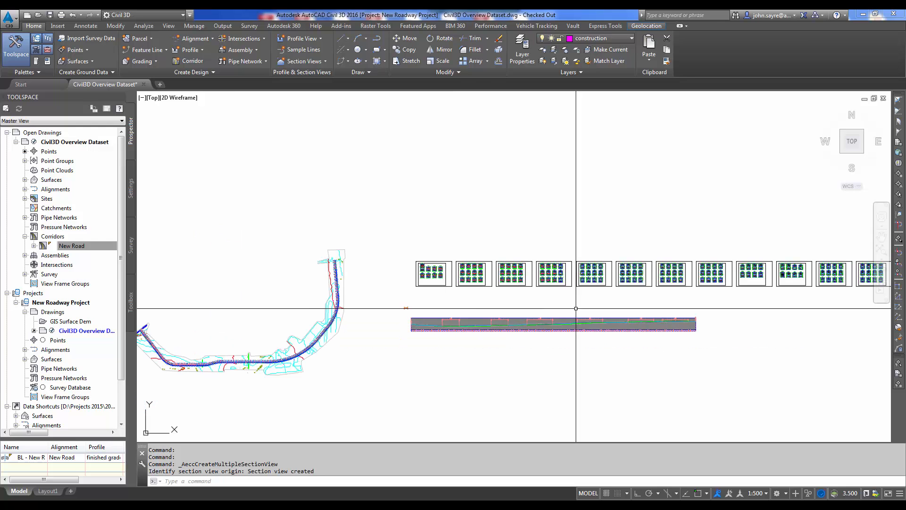
{"action": "middle_click_drag", "start_coordinate": [599, 304], "coordinate": [456, 295]}
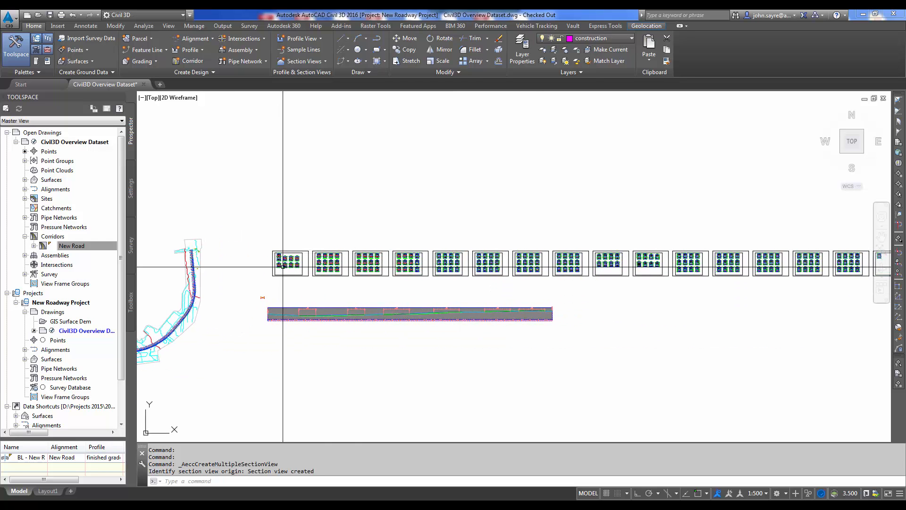
{"action": "scroll", "coordinate": [275, 259], "scroll_direction": "up", "scroll_amount": 5}
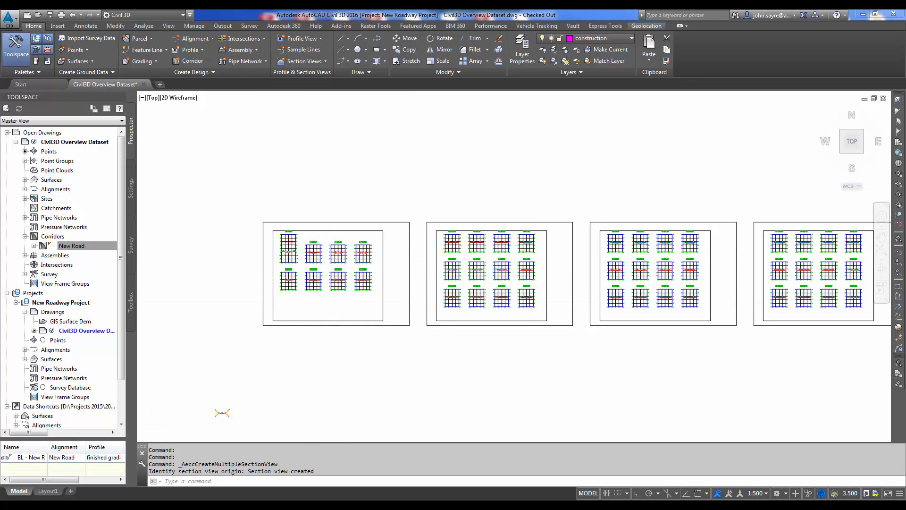
{"action": "scroll", "coordinate": [333, 301], "scroll_direction": "down", "scroll_amount": 4}
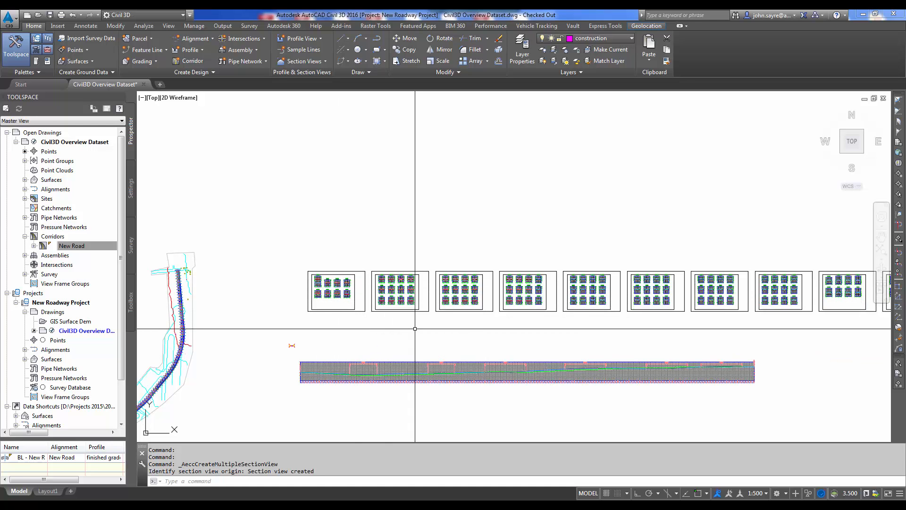
{"action": "left_click_drag", "start_coordinate": [653, 333], "coordinate": [313, 332]}
{"action": "scroll", "coordinate": [632, 336], "scroll_direction": "down", "scroll_amount": 2}
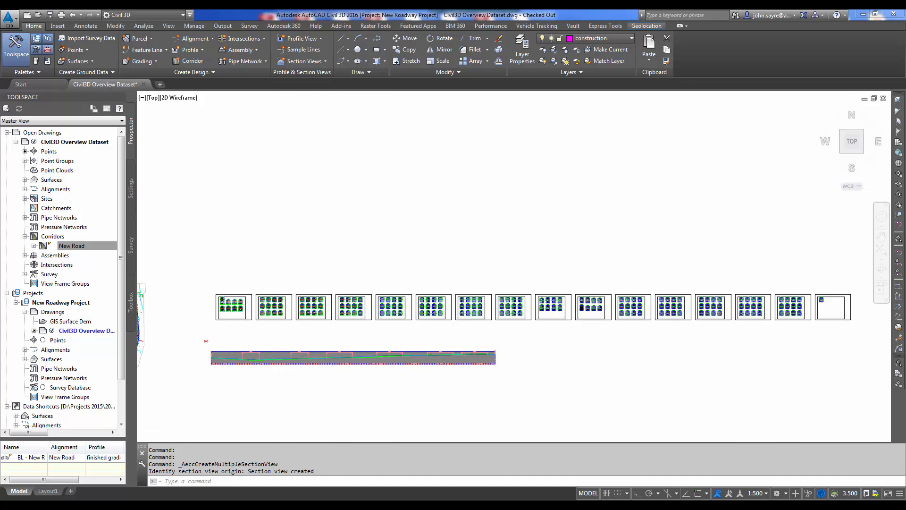
{"action": "scroll", "coordinate": [242, 364], "scroll_direction": "down", "scroll_amount": 5}
{"action": "middle_click_drag", "start_coordinate": [242, 364], "coordinate": [354, 330]}
{"action": "scroll", "coordinate": [352, 315], "scroll_direction": "up", "scroll_amount": 2}
{"action": "middle_click_drag", "start_coordinate": [501, 307], "coordinate": [425, 323]}
- Inspect an individual road cross section up close, then review the neighbouring section views and their stations on the sheets
{"action": "scroll", "coordinate": [421, 283], "scroll_direction": "up", "scroll_amount": 8}
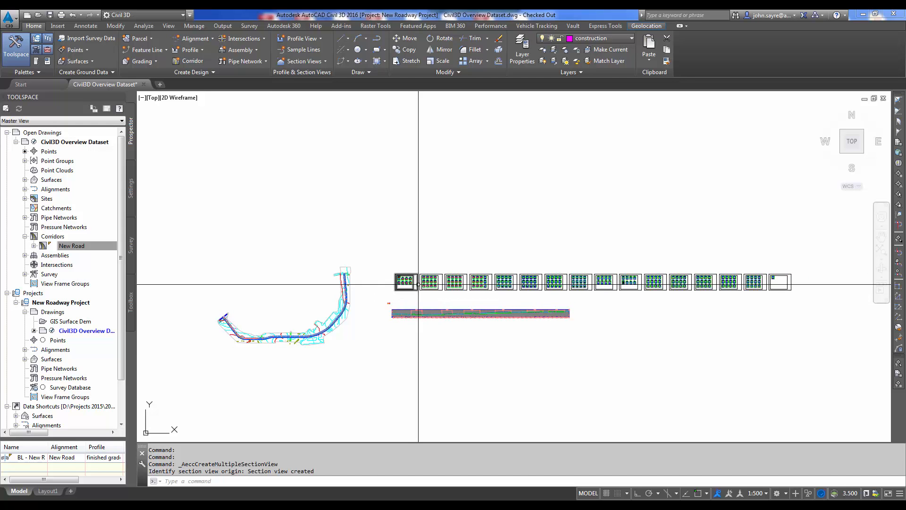
{"action": "scroll", "coordinate": [447, 303], "scroll_direction": "up", "scroll_amount": 10}
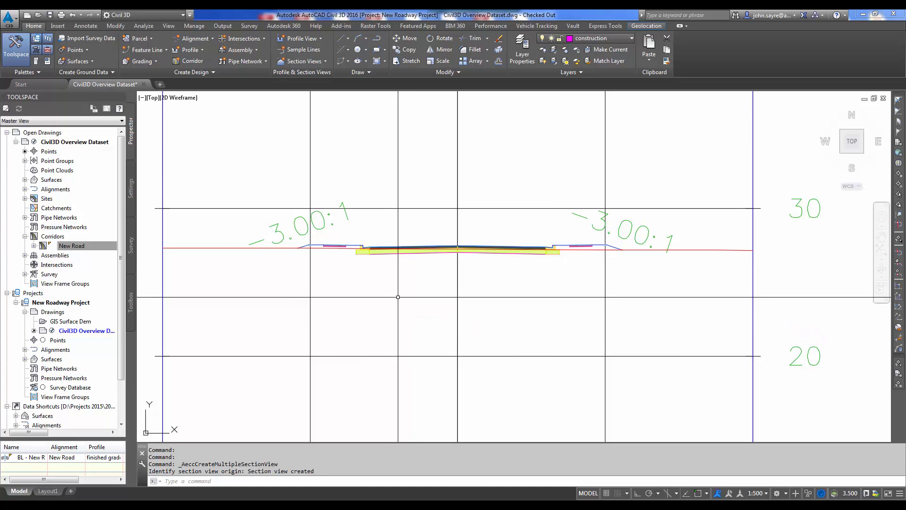
{"action": "scroll", "coordinate": [398, 297], "scroll_direction": "down", "scroll_amount": 4}
{"action": "scroll", "coordinate": [397, 294], "scroll_direction": "down", "scroll_amount": 4}
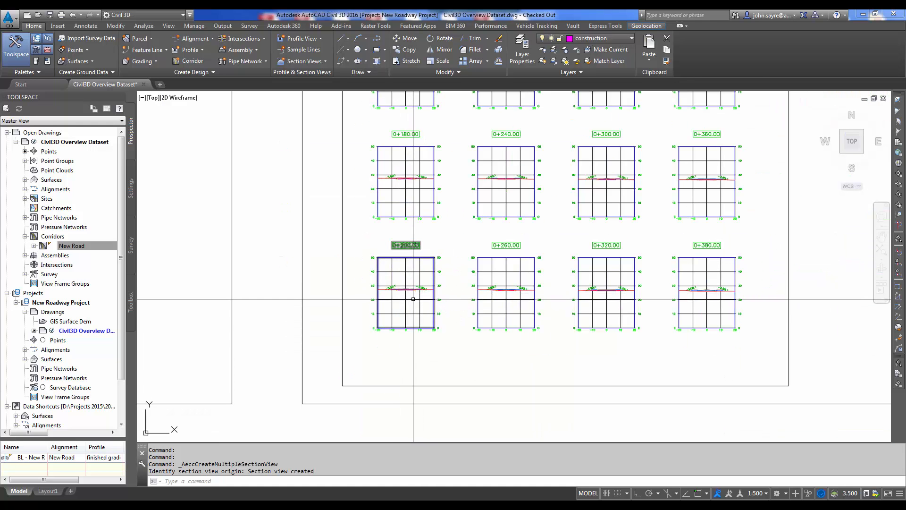
{"action": "scroll", "coordinate": [413, 299], "scroll_direction": "down", "scroll_amount": 3}
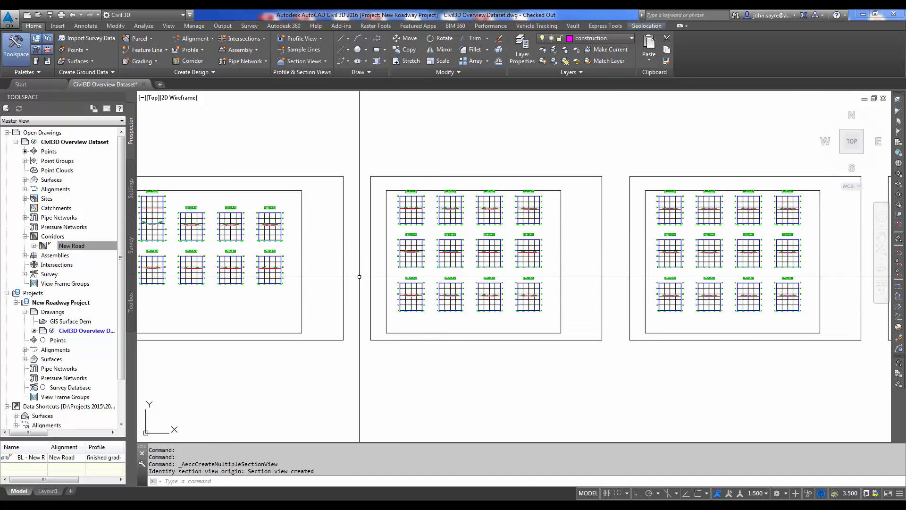
{"action": "scroll", "coordinate": [326, 303], "scroll_direction": "down", "scroll_amount": 2}
{"action": "middle_click_drag", "start_coordinate": [226, 336], "coordinate": [432, 328]}
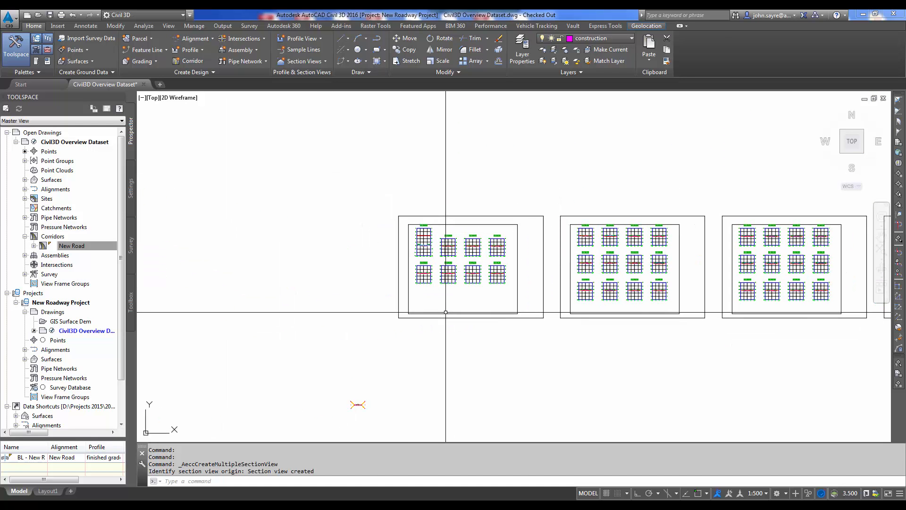
{"action": "scroll", "coordinate": [450, 308], "scroll_direction": "down", "scroll_amount": 3}
{"action": "scroll", "coordinate": [450, 308], "scroll_direction": "up", "scroll_amount": 1}
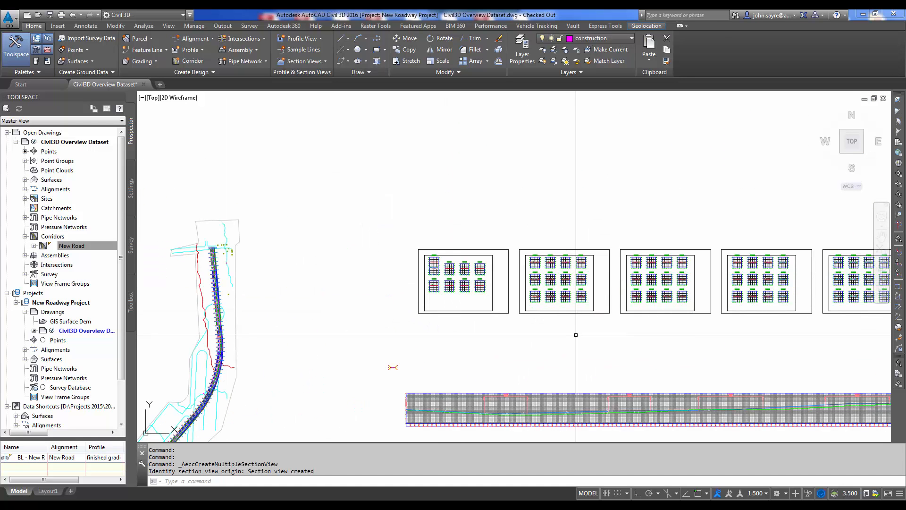
- Select the finished grade profile at its first sag curve and examine the stations along the band below it
{"action": "middle_click_drag", "start_coordinate": [434, 390], "coordinate": [419, 293]}
{"action": "middle_click_drag", "start_coordinate": [241, 391], "coordinate": [506, 342]}
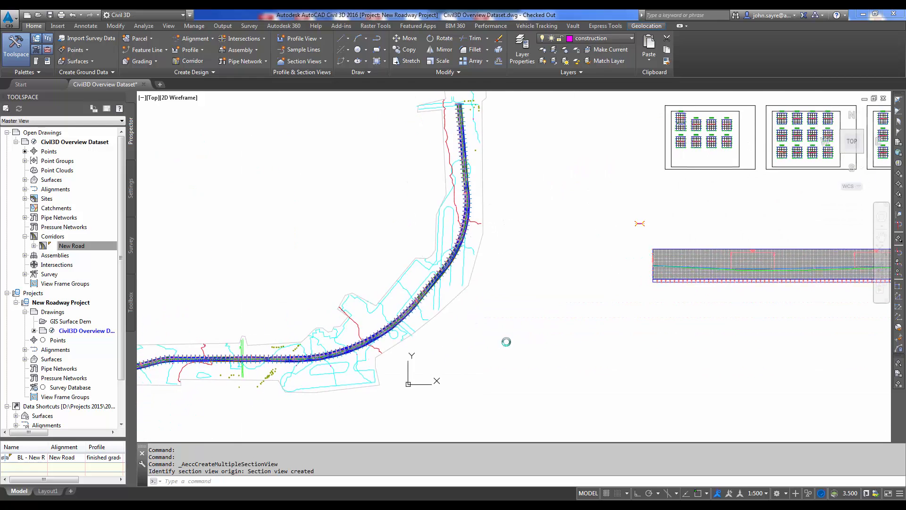
{"action": "scroll", "coordinate": [704, 287], "scroll_direction": "up", "scroll_amount": 10}
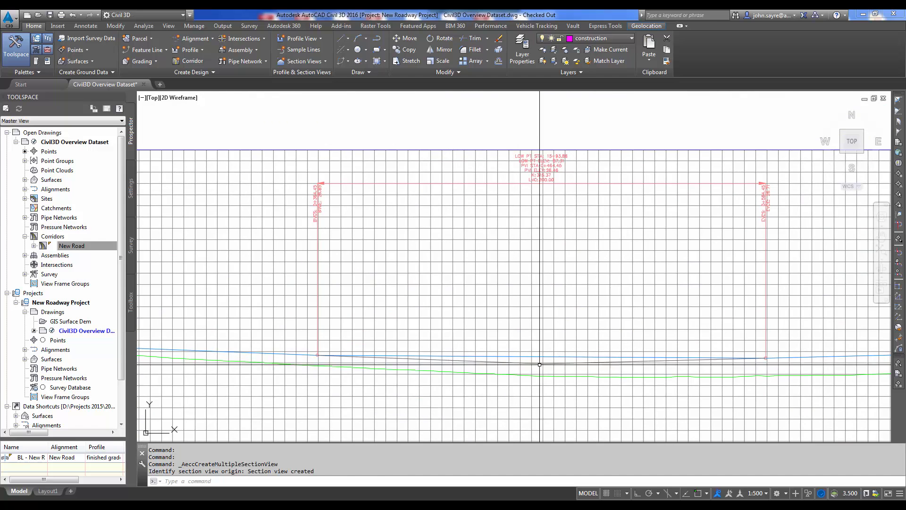
{"action": "left_click", "coordinate": [538, 357]}
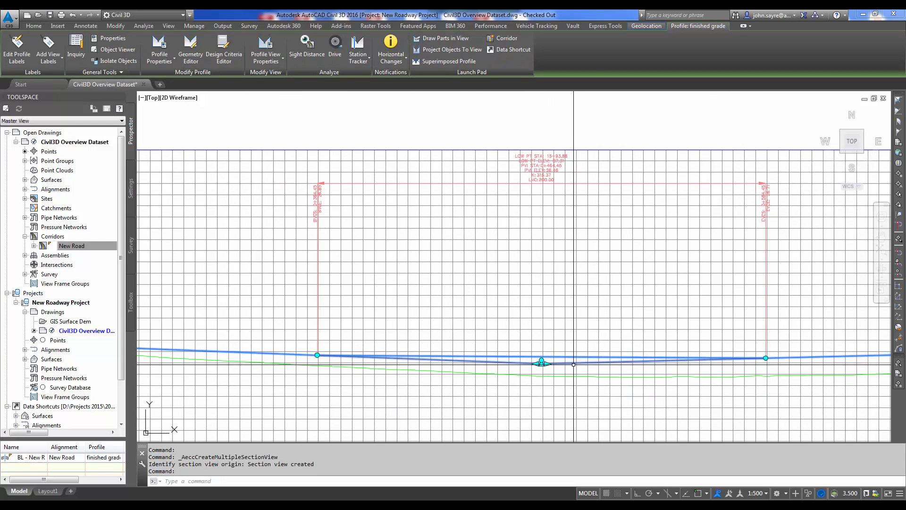
{"action": "mouse_move", "coordinate": [573, 364]}
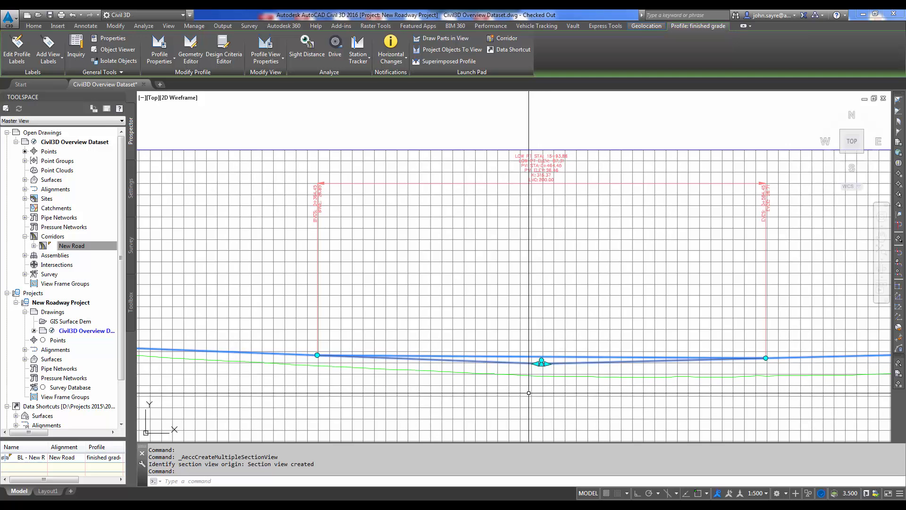
{"action": "scroll", "coordinate": [525, 388], "scroll_direction": "down", "scroll_amount": 5}
{"action": "scroll", "coordinate": [525, 388], "scroll_direction": "up", "scroll_amount": 6}
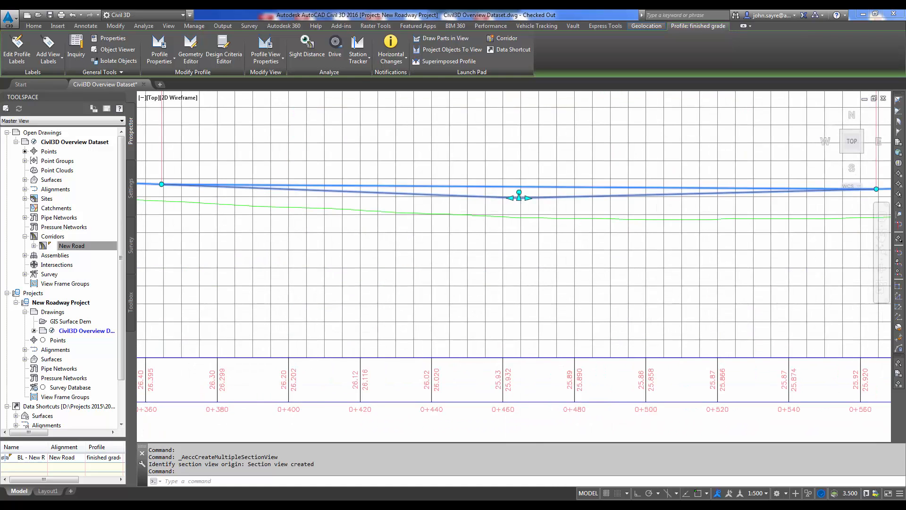
{"action": "scroll", "coordinate": [520, 421], "scroll_direction": "down", "scroll_amount": 4}
{"action": "scroll", "coordinate": [524, 424], "scroll_direction": "down", "scroll_amount": 3}
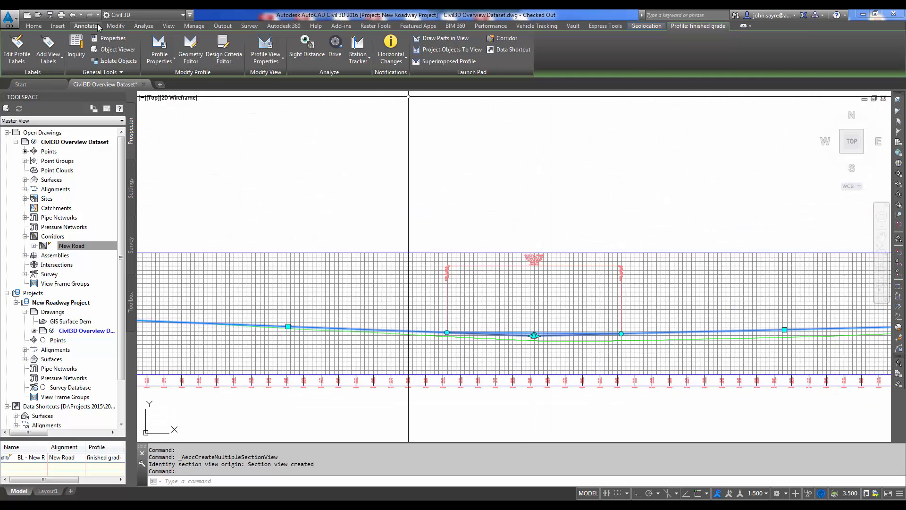
- Split the drawing area into two vertical viewports and show the section view directly above station 0+480.00 in the right one
{"action": "left_click", "coordinate": [168, 26]}
{"action": "left_click", "coordinate": [375, 50]}
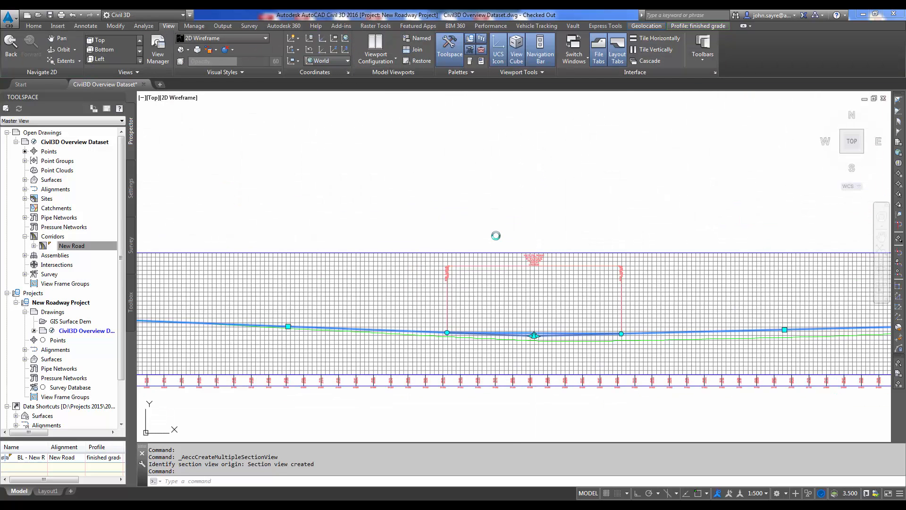
{"action": "left_click", "coordinate": [561, 261]}
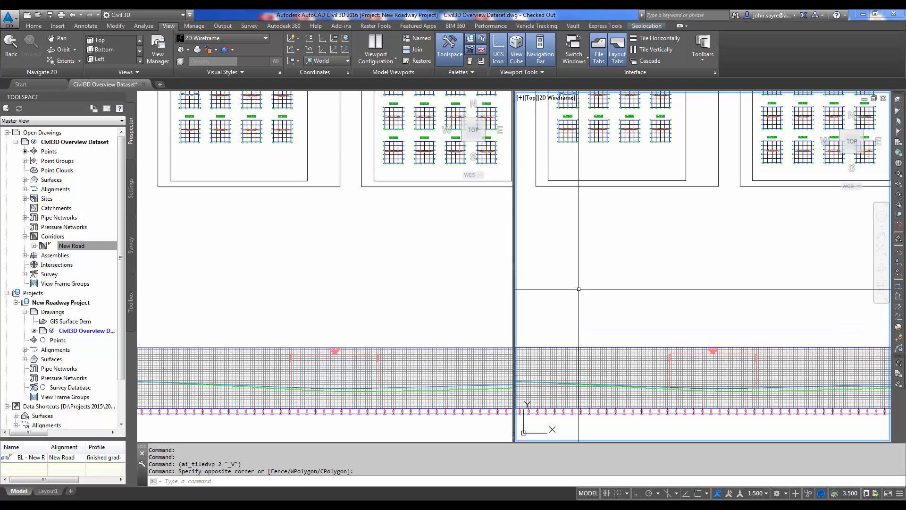
{"action": "scroll", "coordinate": [611, 260], "scroll_direction": "down", "scroll_amount": 2}
{"action": "scroll", "coordinate": [766, 293], "scroll_direction": "up", "scroll_amount": 4}
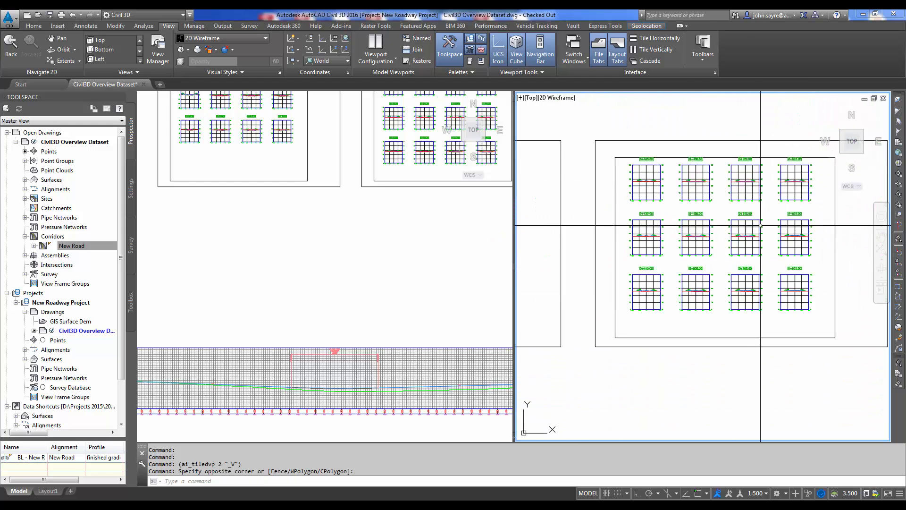
{"action": "mouse_move", "coordinate": [626, 232]}
{"action": "middle_mouse_down"}
{"action": "mouse_move", "coordinate": [647, 286]}
{"action": "mouse_move", "coordinate": [639, 314]}
{"action": "mouse_move", "coordinate": [711, 388]}
{"action": "middle_mouse_up"}
{"action": "scroll", "coordinate": [746, 292], "scroll_direction": "up", "scroll_amount": 2}
{"action": "scroll", "coordinate": [711, 388], "scroll_direction": "up", "scroll_amount": 4}
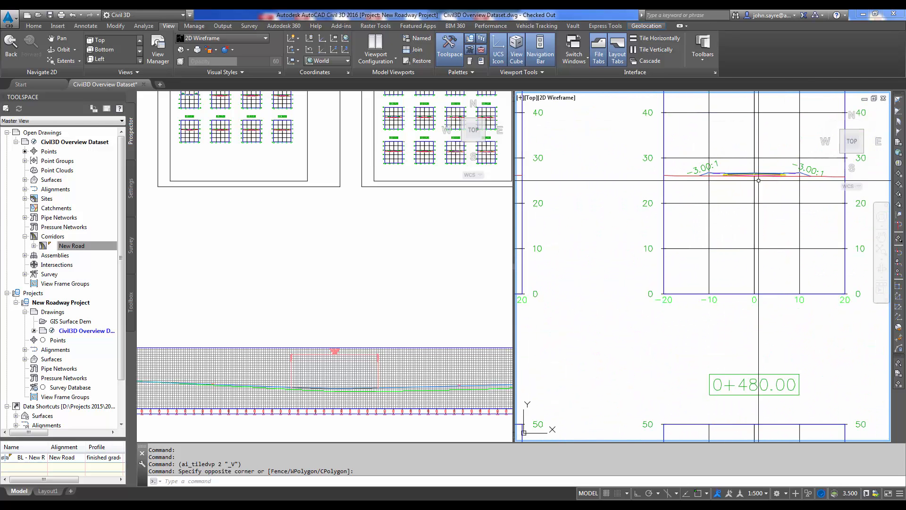
{"action": "scroll", "coordinate": [771, 182], "scroll_direction": "up", "scroll_amount": 2}
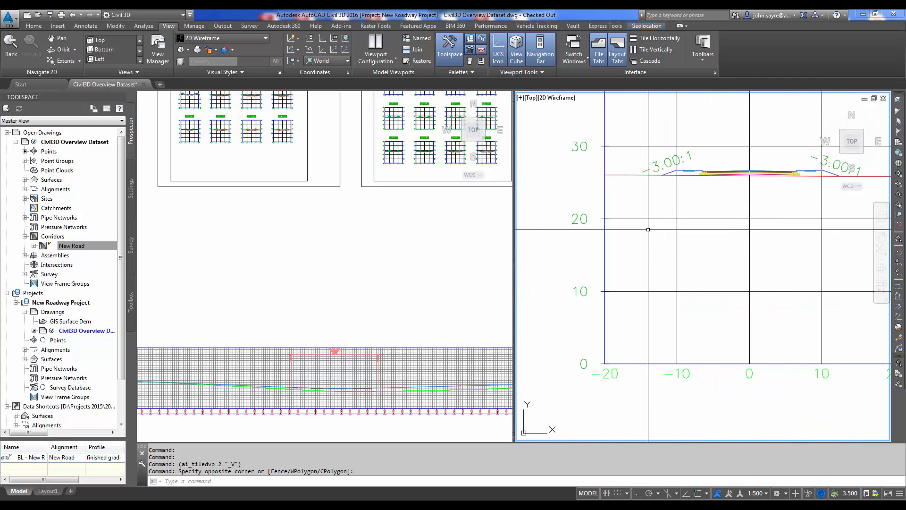
- Move the finished grade profile's first sag PVI down below the existing ground line and check the updated road section beside it
{"action": "left_click", "coordinate": [378, 321]}
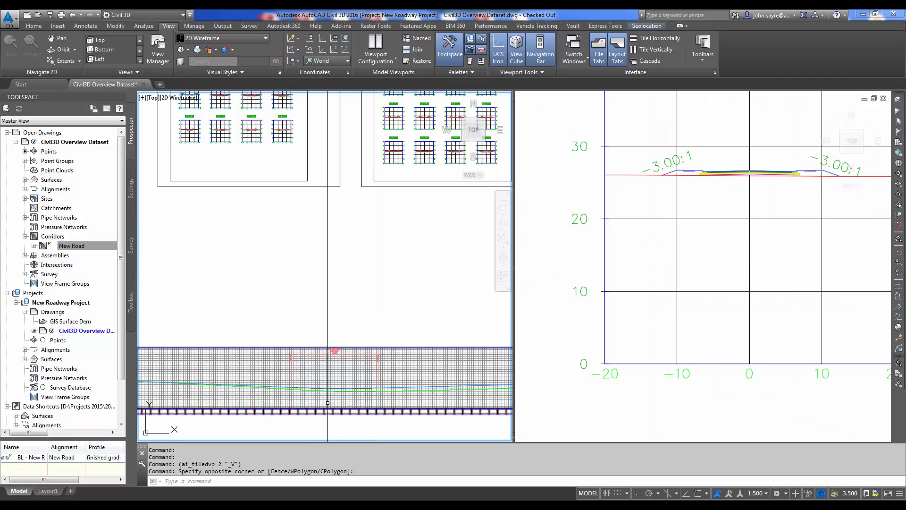
{"action": "scroll", "coordinate": [331, 403], "scroll_direction": "up", "scroll_amount": 2}
{"action": "scroll", "coordinate": [330, 403], "scroll_direction": "up", "scroll_amount": 3}
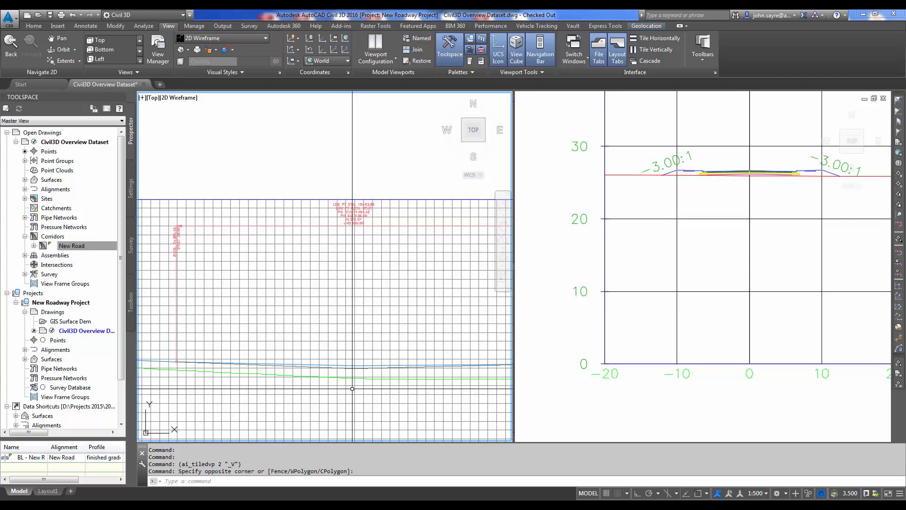
{"action": "middle_click_drag", "start_coordinate": [381, 393], "coordinate": [364, 369]}
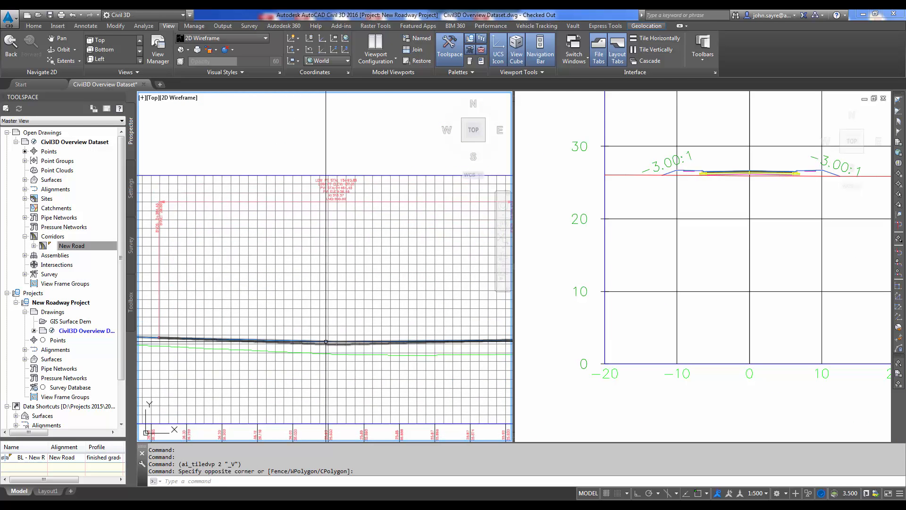
{"action": "left_click", "coordinate": [336, 343]}
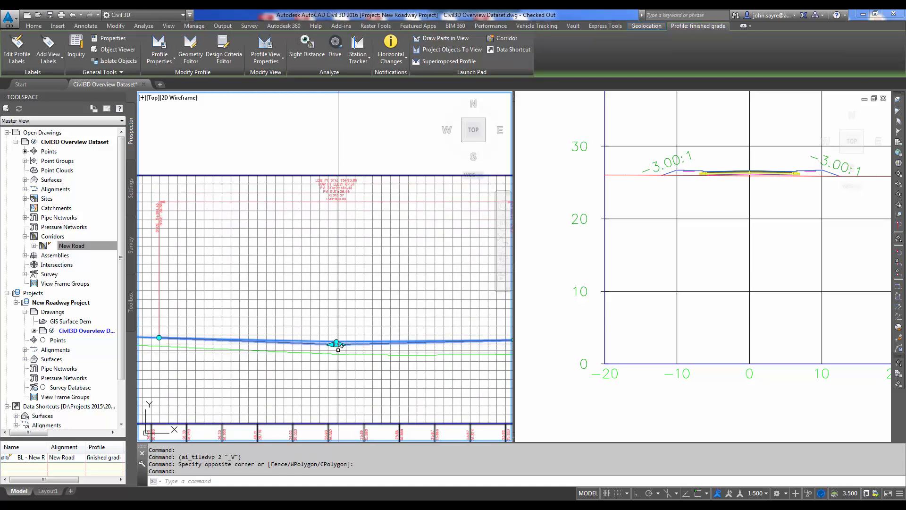
{"action": "left_click", "coordinate": [337, 344]}
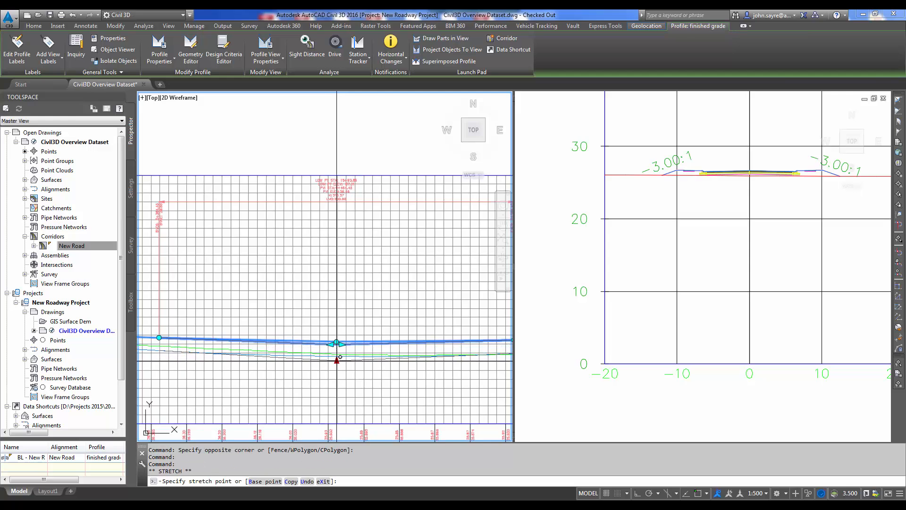
{"action": "left_click", "coordinate": [340, 357]}
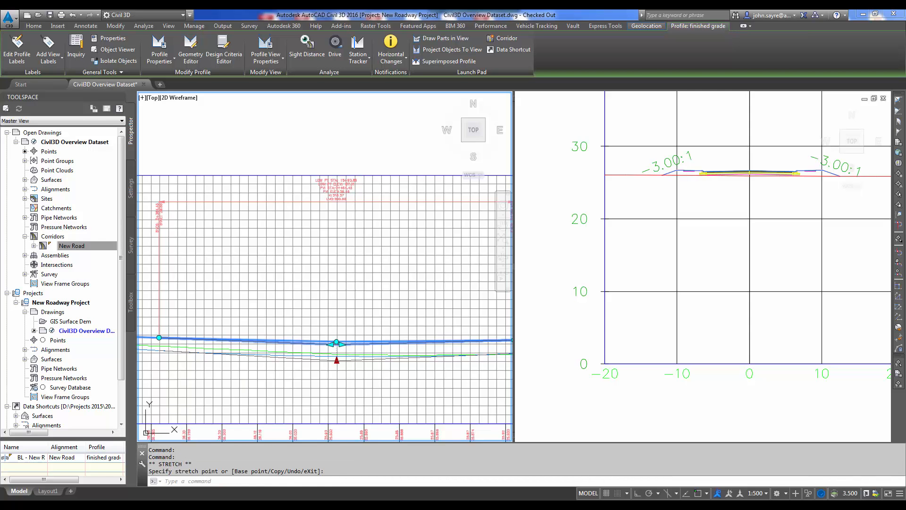
{"action": "left_click", "coordinate": [698, 236]}
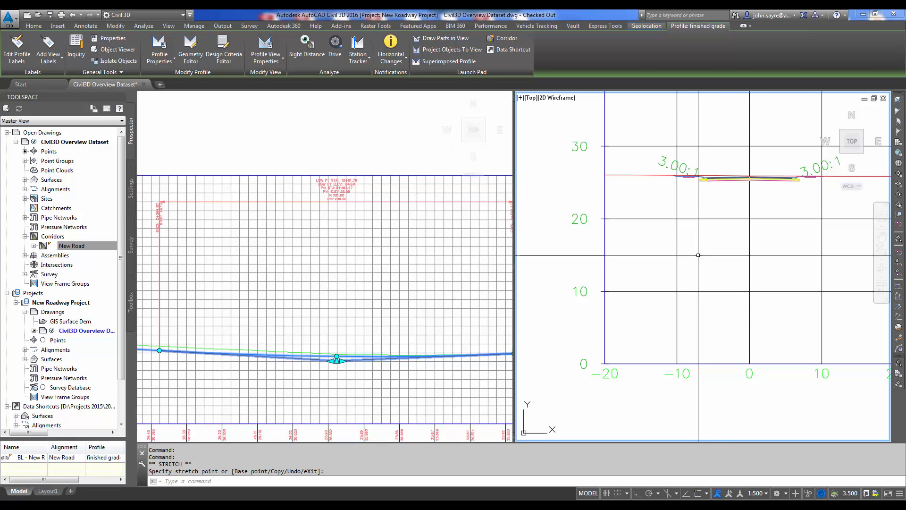
{"action": "middle_click_drag", "start_coordinate": [717, 247], "coordinate": [674, 307]}
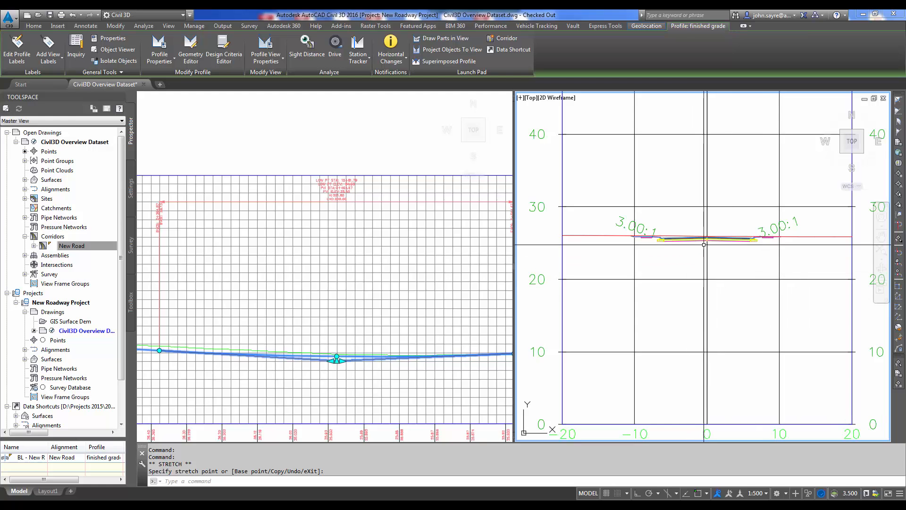
- Move the first sag PVI of the finished grade profile up above the existing ground line
{"action": "left_click", "coordinate": [384, 330]}
{"action": "scroll", "coordinate": [385, 328], "scroll_direction": "down", "scroll_amount": 4}
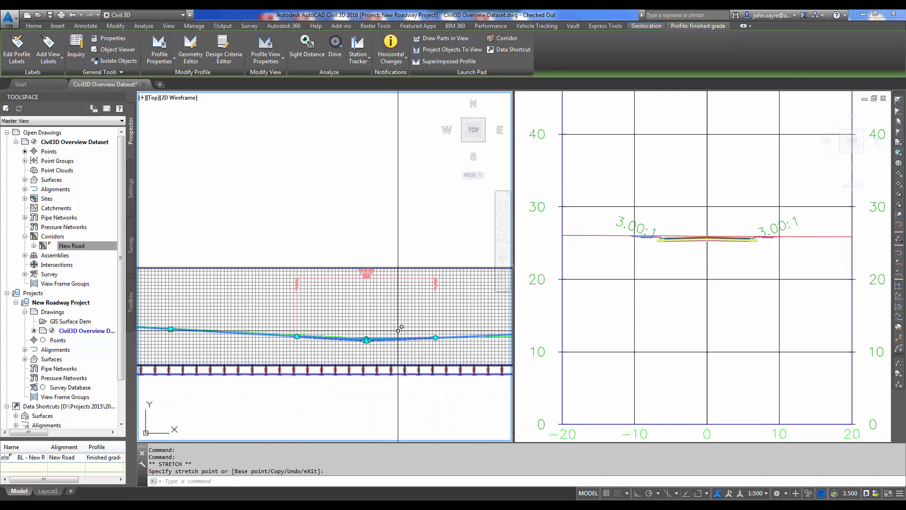
{"action": "right_click", "coordinate": [355, 298]}
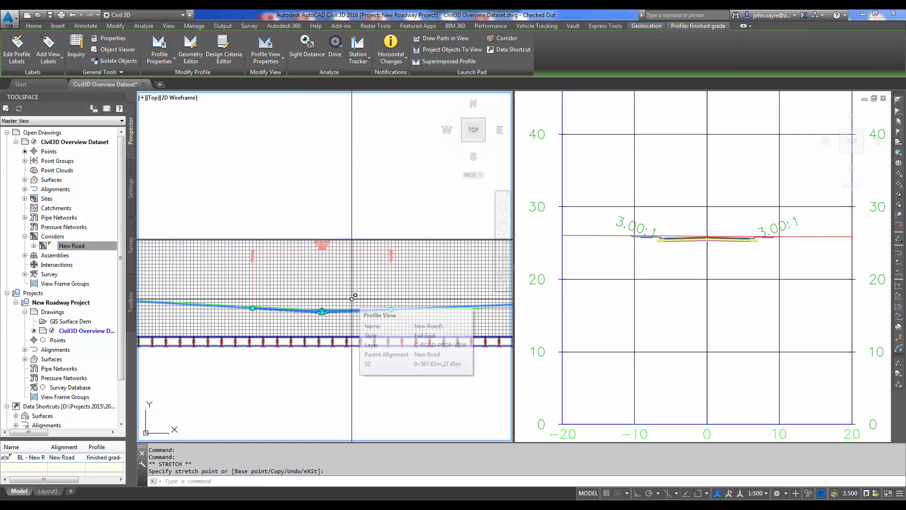
{"action": "key", "text": "Escape"}
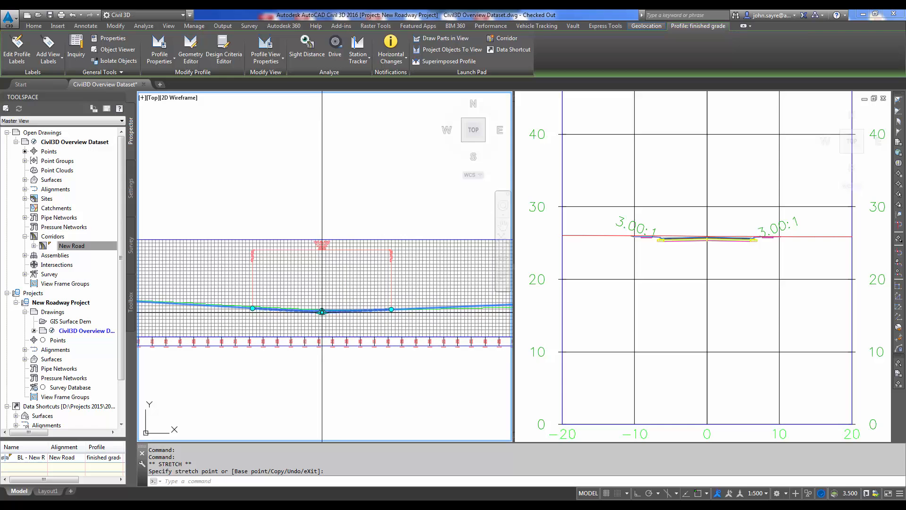
{"action": "left_click", "coordinate": [322, 312]}
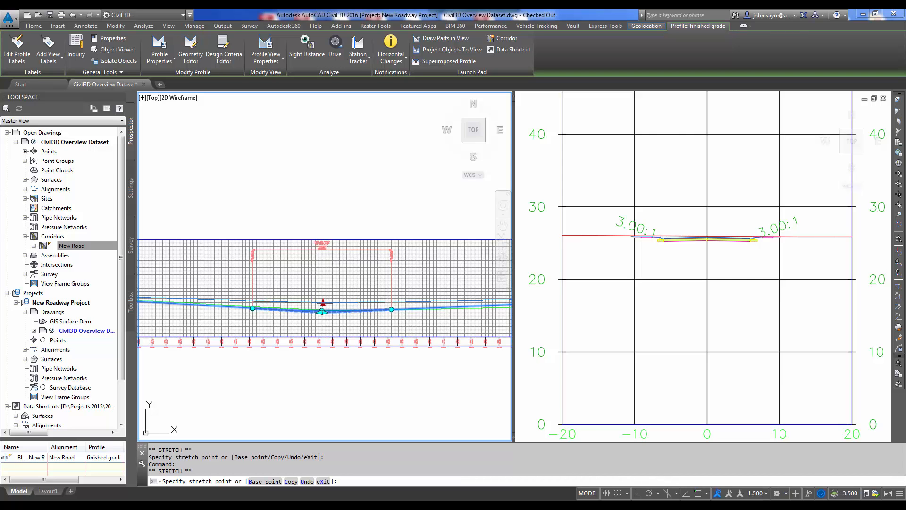
{"action": "left_click", "coordinate": [322, 303]}
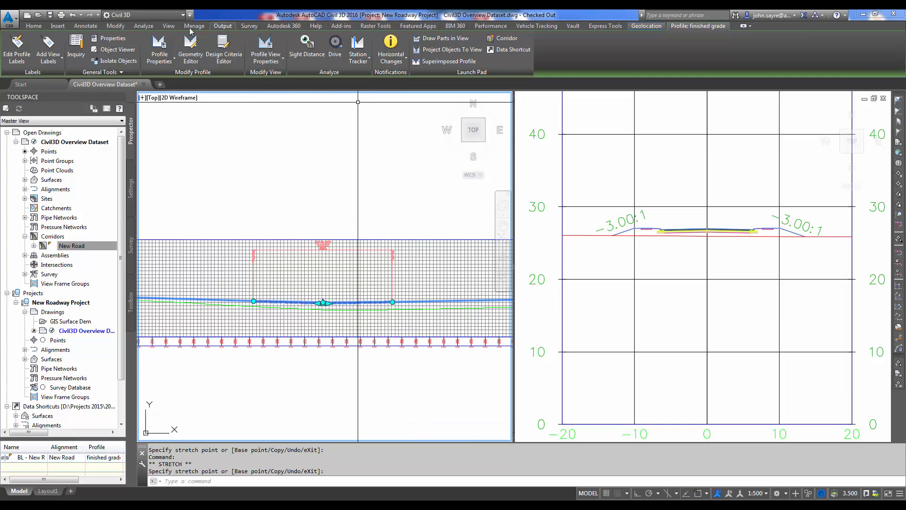
- Return the drawing area to a single viewport showing the profile view
{"action": "left_click", "coordinate": [169, 26]}
{"action": "left_click", "coordinate": [377, 56]}
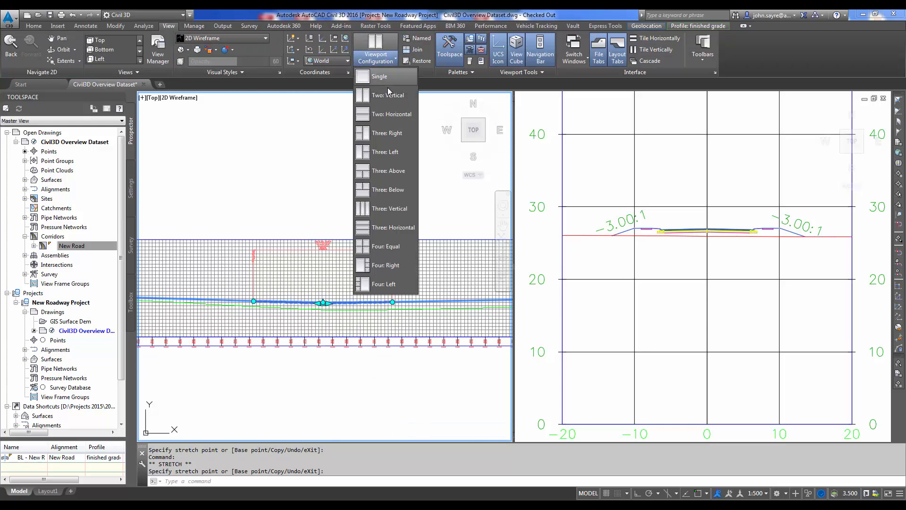
{"action": "left_click", "coordinate": [384, 76]}
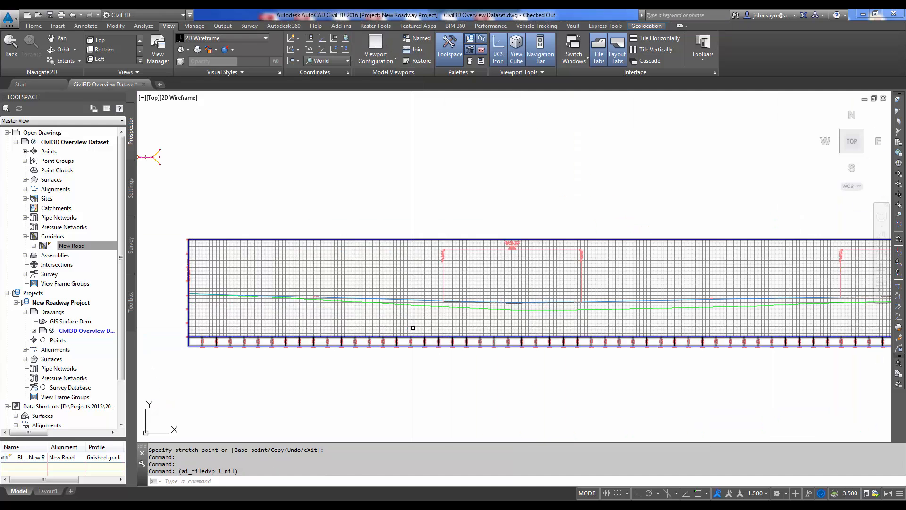
- Review the road plan, profile view and section sheets together, then examine the section views on the sheets more closely
{"action": "scroll", "coordinate": [411, 326], "scroll_direction": "down", "scroll_amount": 5}
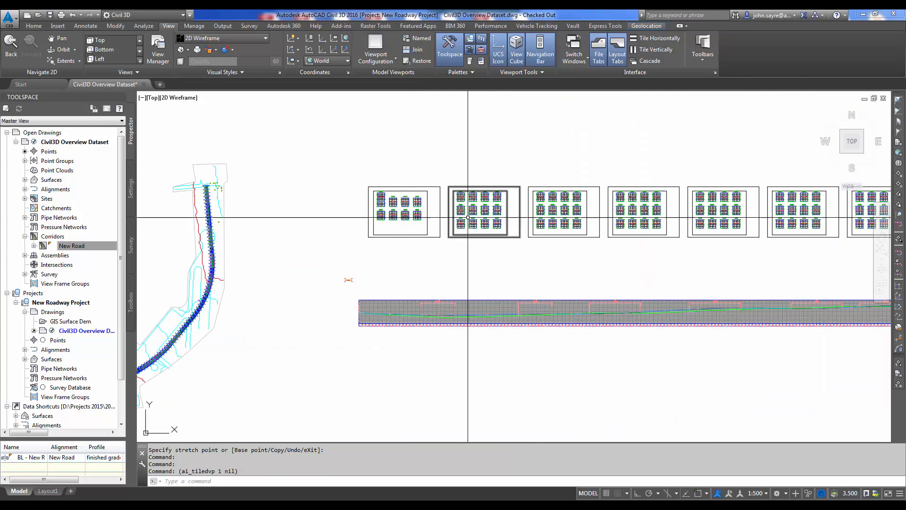
{"action": "scroll", "coordinate": [468, 216], "scroll_direction": "up", "scroll_amount": 1}
{"action": "scroll", "coordinate": [465, 250], "scroll_direction": "down", "scroll_amount": 2}
{"action": "middle_click_drag", "start_coordinate": [338, 289], "coordinate": [398, 300]}
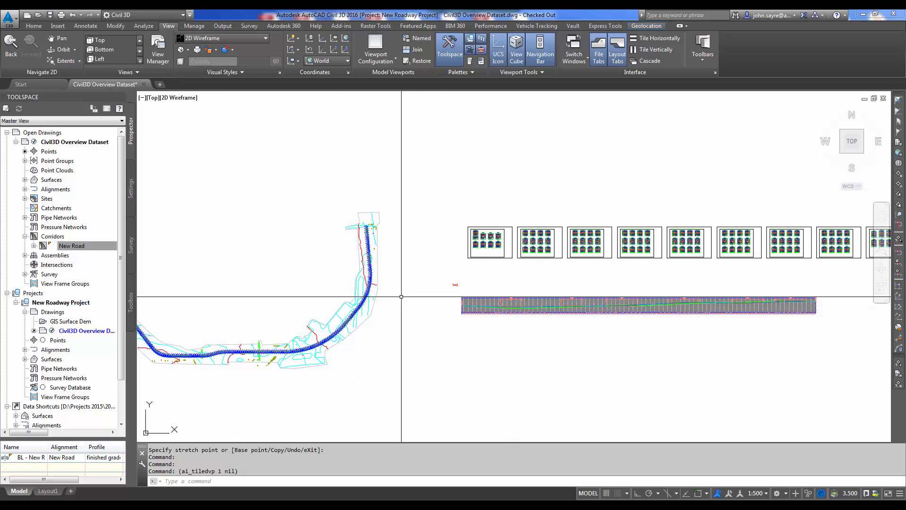
{"action": "scroll", "coordinate": [533, 257], "scroll_direction": "up", "scroll_amount": 2}
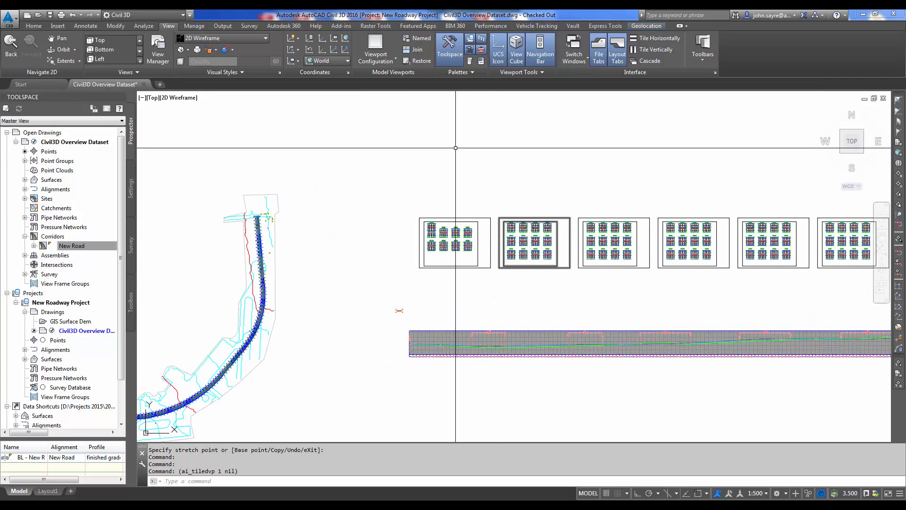
{"action": "left_click", "coordinate": [34, 25]}
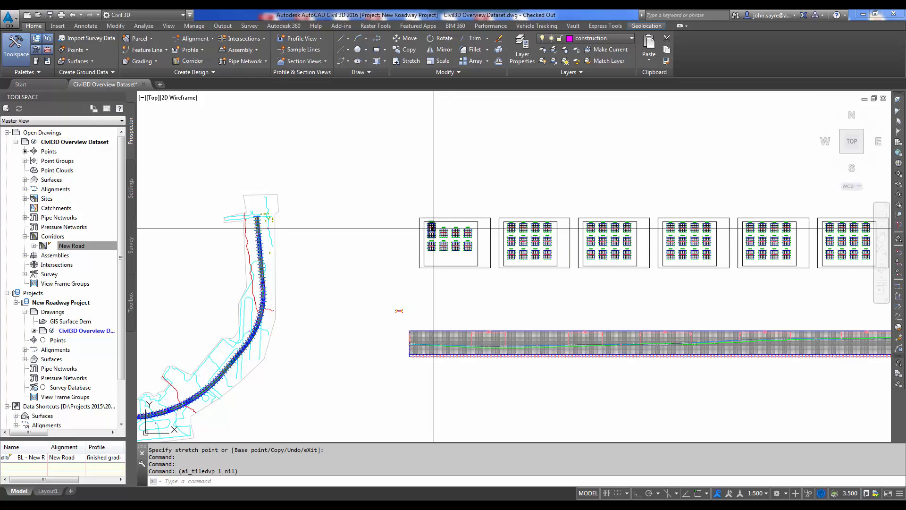
{"action": "scroll", "coordinate": [519, 245], "scroll_direction": "up", "scroll_amount": 6}
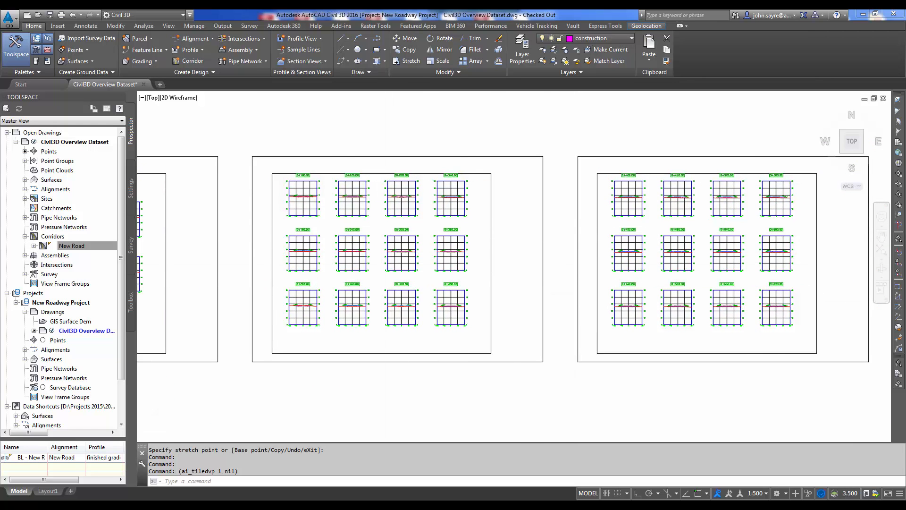
{"action": "scroll", "coordinate": [423, 191], "scroll_direction": "up", "scroll_amount": 4}
{"action": "scroll", "coordinate": [423, 191], "scroll_direction": "down", "scroll_amount": 4}
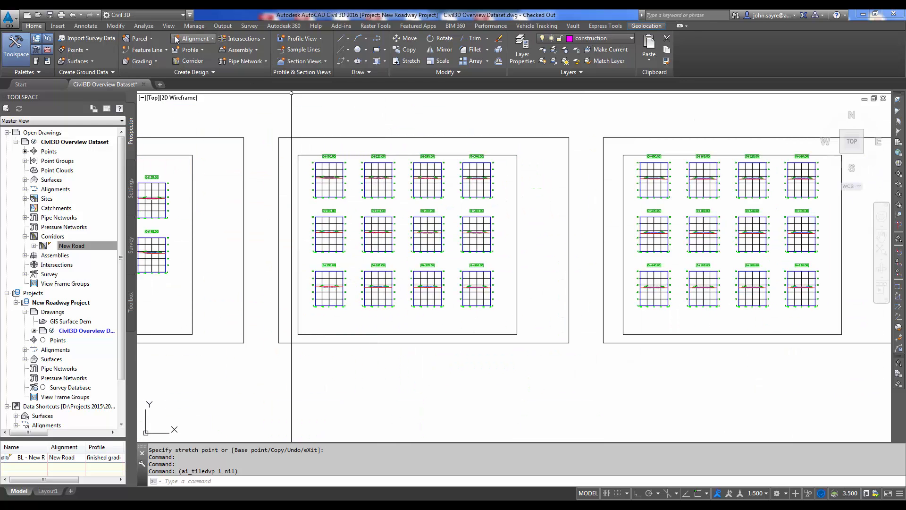
- Start computing materials for the New Road alignment's SL Collection - 2 with the Material List quantity takeoff criteria
{"action": "left_click", "coordinate": [143, 26]}
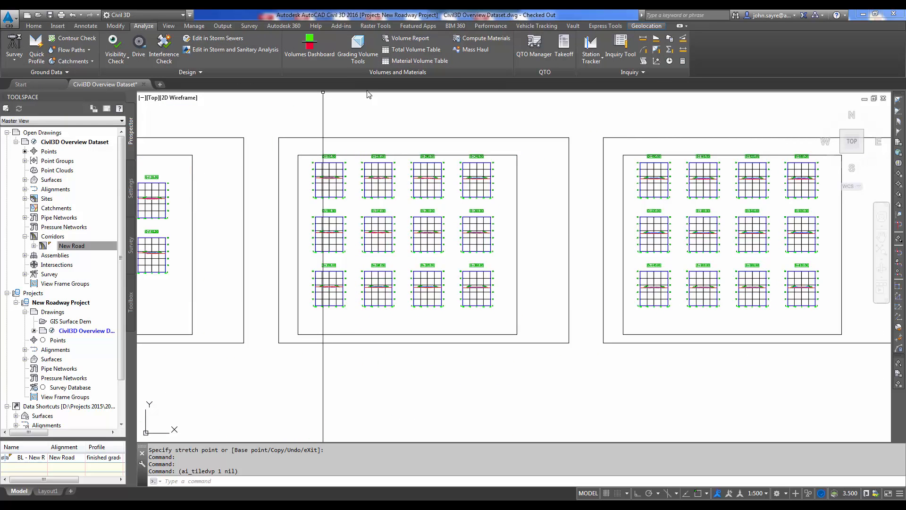
{"action": "left_click", "coordinate": [480, 39]}
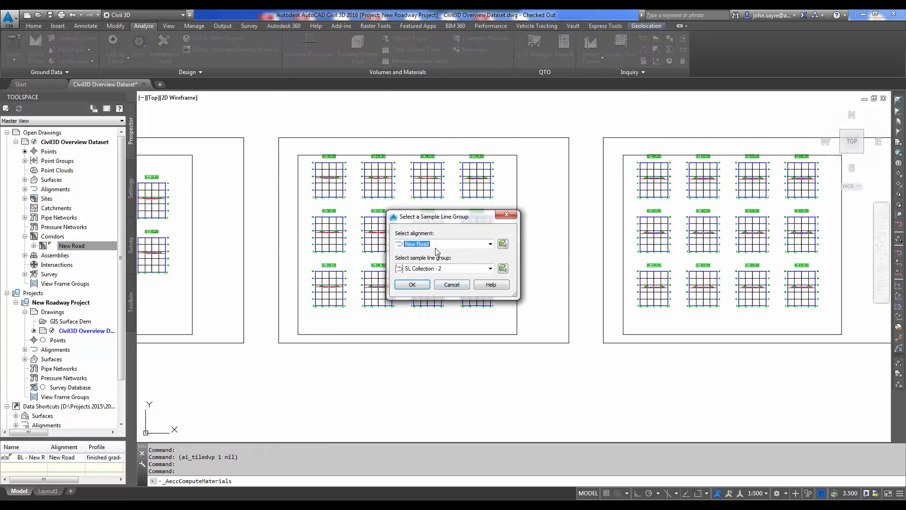
{"action": "left_click", "coordinate": [413, 285]}
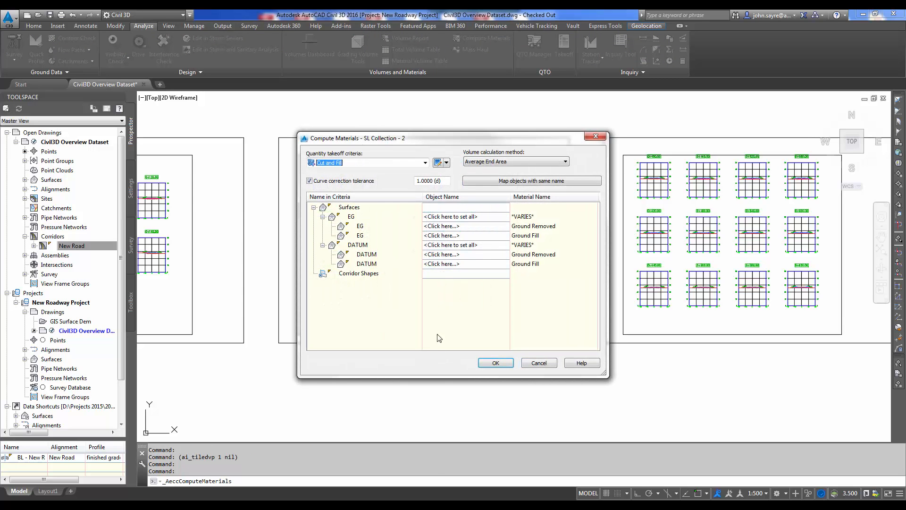
{"action": "left_click", "coordinate": [427, 162]}
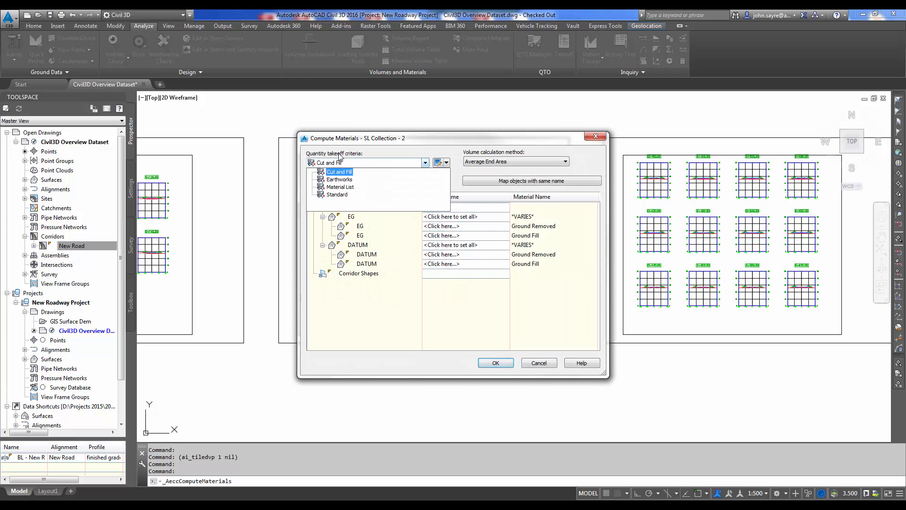
{"action": "left_click", "coordinate": [337, 190]}
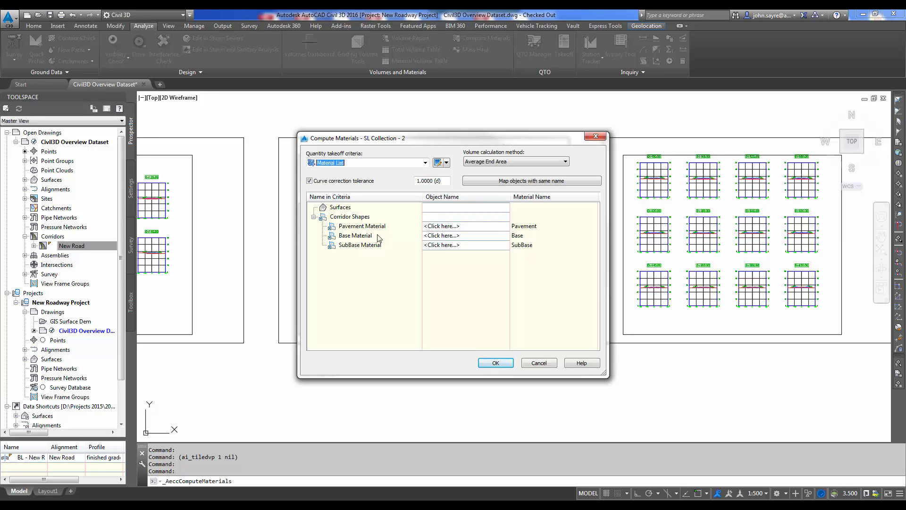
- Map Pavement Material to New Road Pave1, Base Material to New Road Base and SubBase Material to New Road SubBase, and compute the materials
{"action": "left_click", "coordinate": [451, 227]}
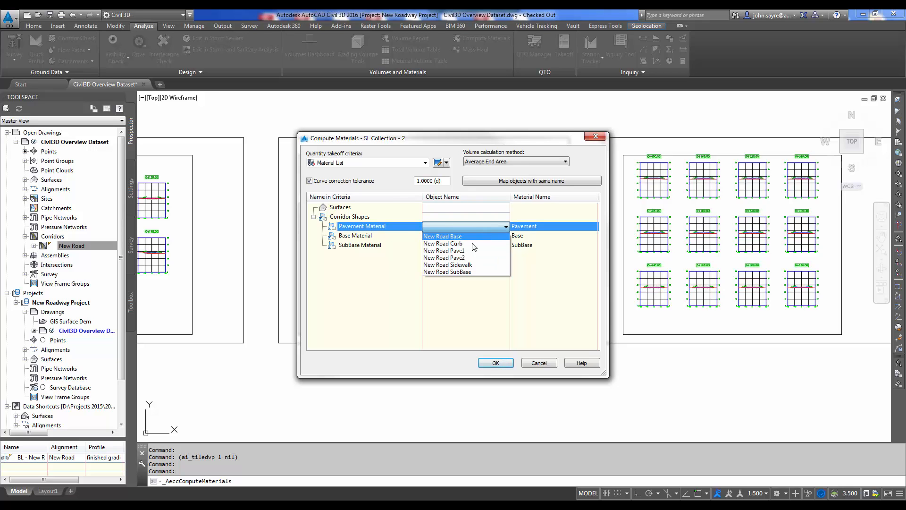
{"action": "left_click", "coordinate": [444, 251]}
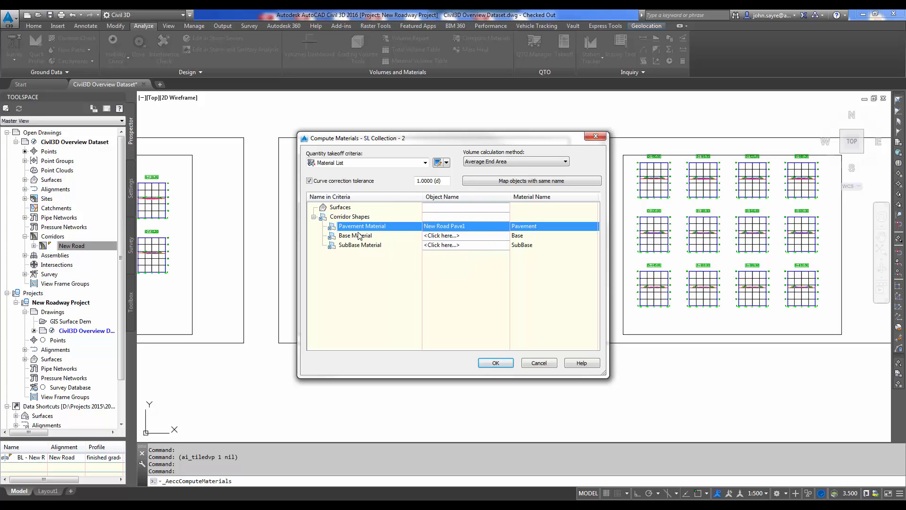
{"action": "left_click", "coordinate": [446, 237]}
{"action": "left_click", "coordinate": [446, 237]}
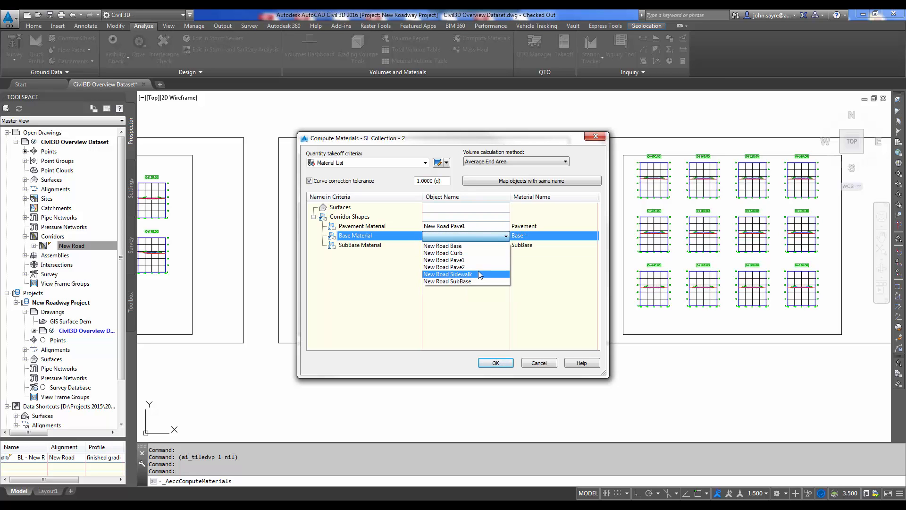
{"action": "left_click", "coordinate": [447, 246]}
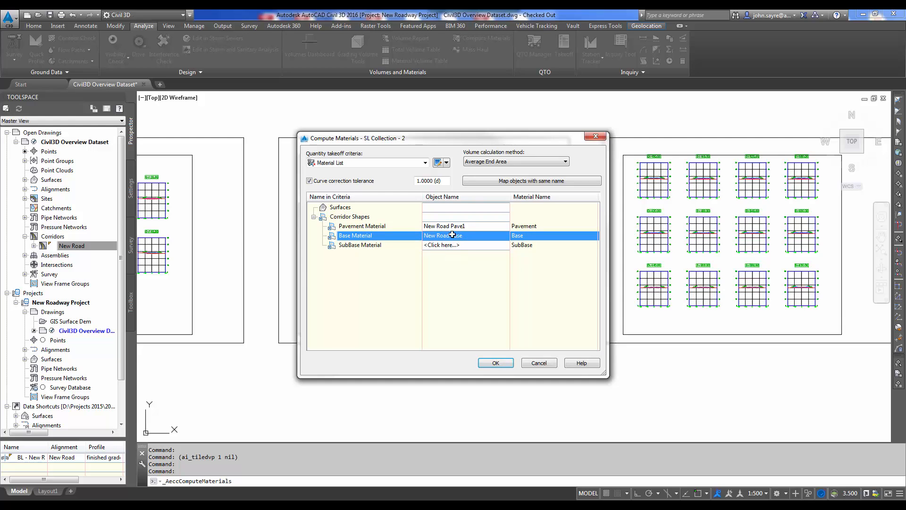
{"action": "left_click", "coordinate": [454, 245]}
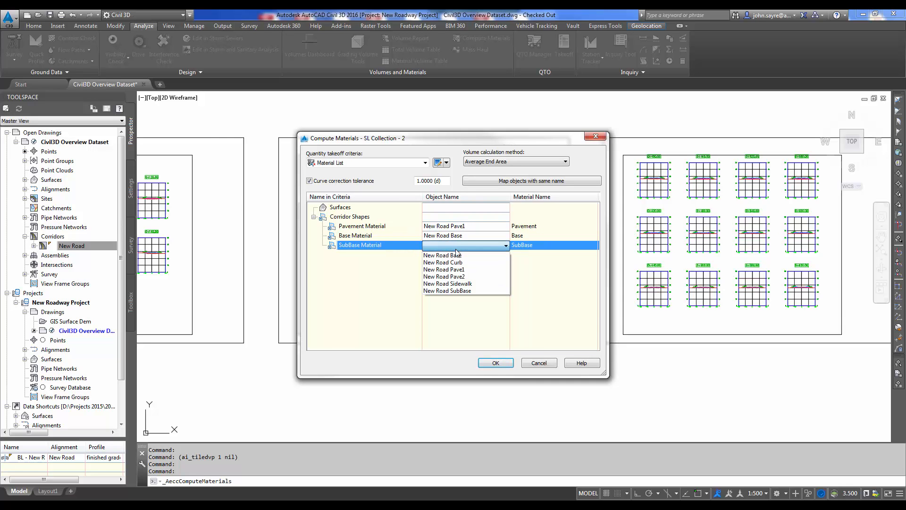
{"action": "left_click", "coordinate": [463, 291]}
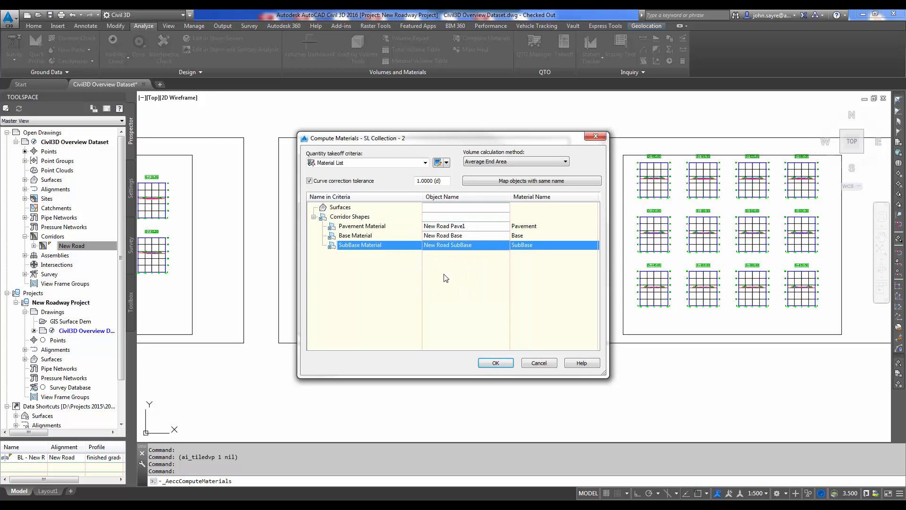
{"action": "left_click", "coordinate": [496, 363]}
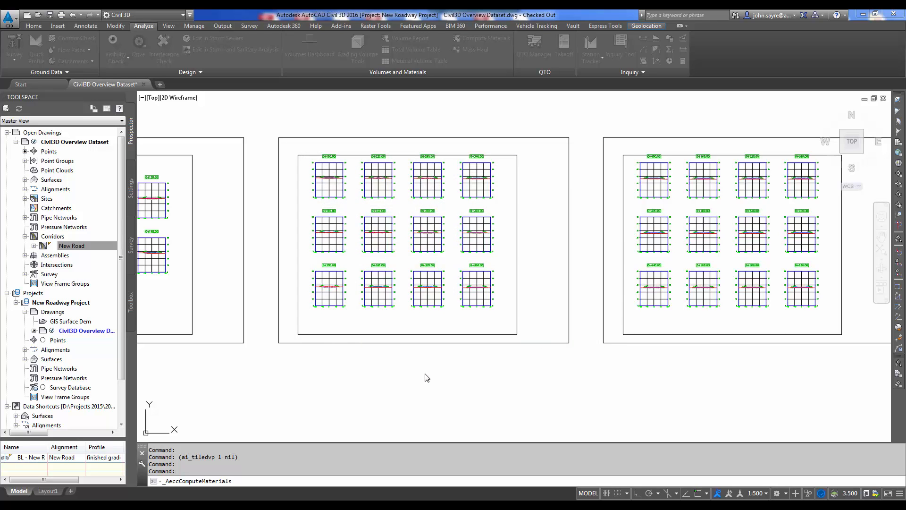
- Create a dynamic Area and Volume table for the Pavement material from Material List - (3) and place it above the section sheets
{"action": "scroll", "coordinate": [422, 369], "scroll_direction": "down", "scroll_amount": 4}
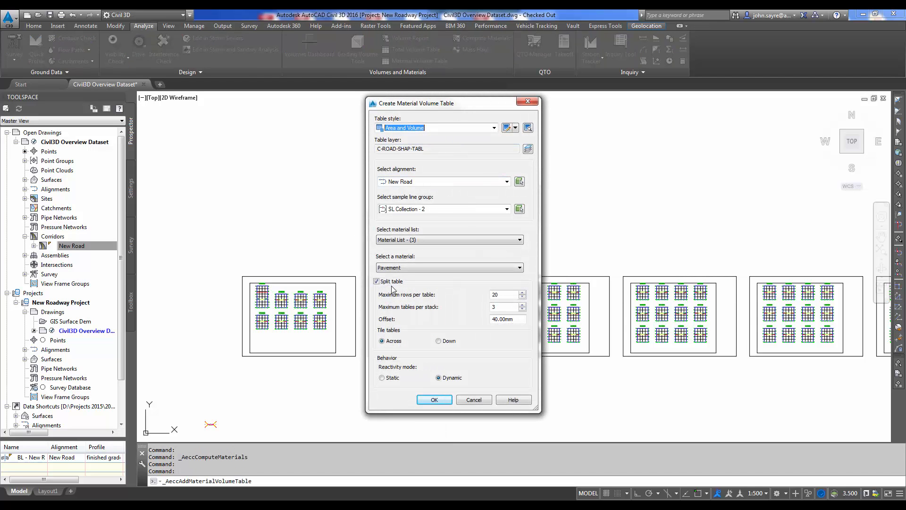
{"action": "left_click", "coordinate": [430, 242]}
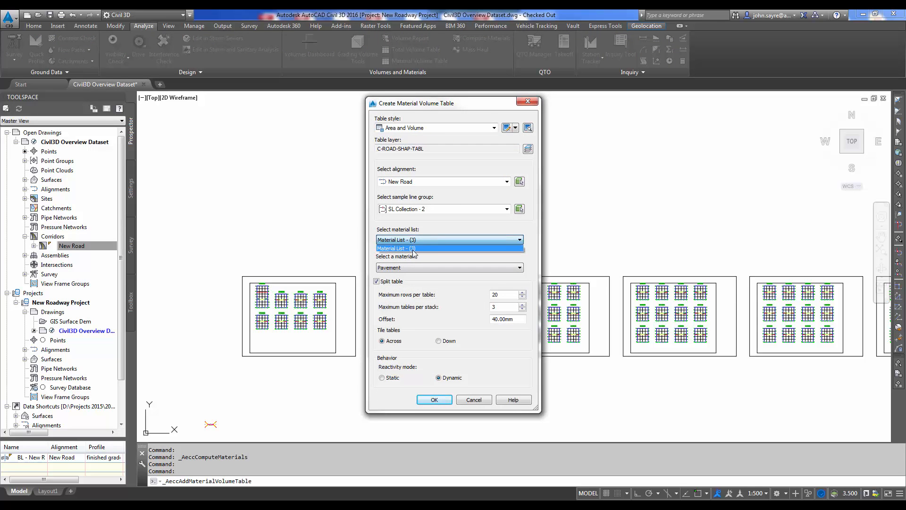
{"action": "left_click", "coordinate": [412, 248]}
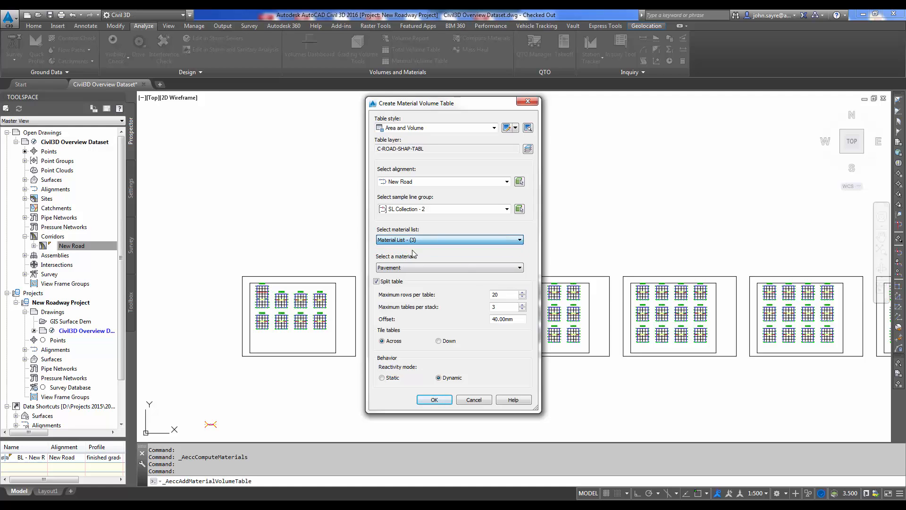
{"action": "left_click", "coordinate": [501, 268]}
{"action": "left_click", "coordinate": [404, 276]}
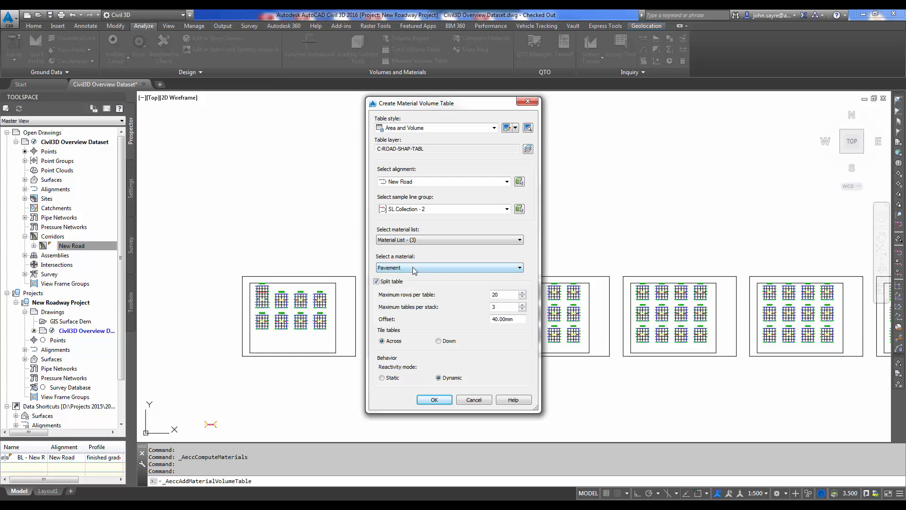
{"action": "left_click", "coordinate": [434, 400]}
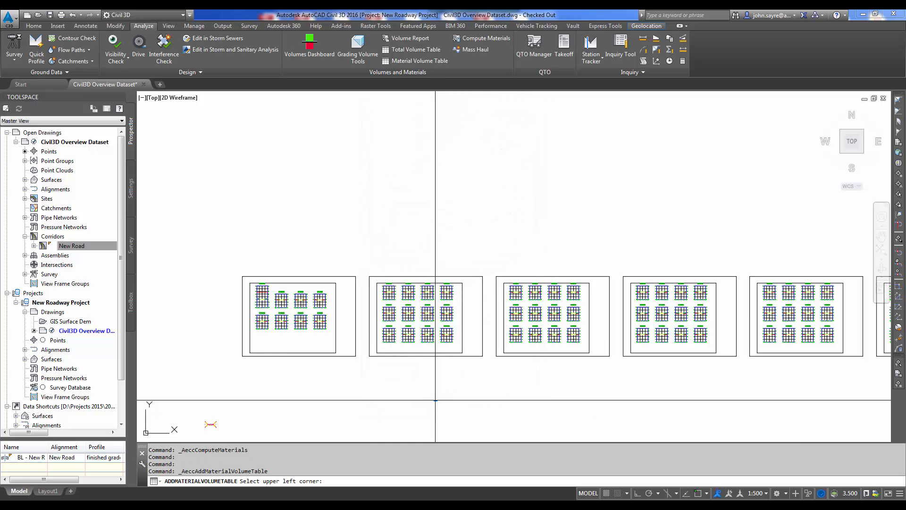
{"action": "left_click", "coordinate": [475, 207]}
{"action": "scroll", "coordinate": [498, 279], "scroll_direction": "up", "scroll_amount": 4}
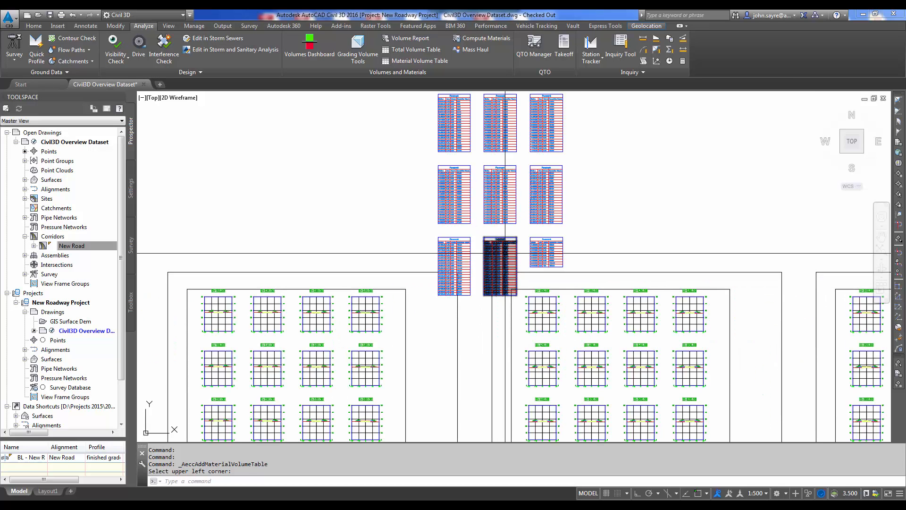
- Move the group of pavement volume tables up and slightly left, clear of the section sheets
{"action": "scroll", "coordinate": [463, 326], "scroll_direction": "down", "scroll_amount": 2}
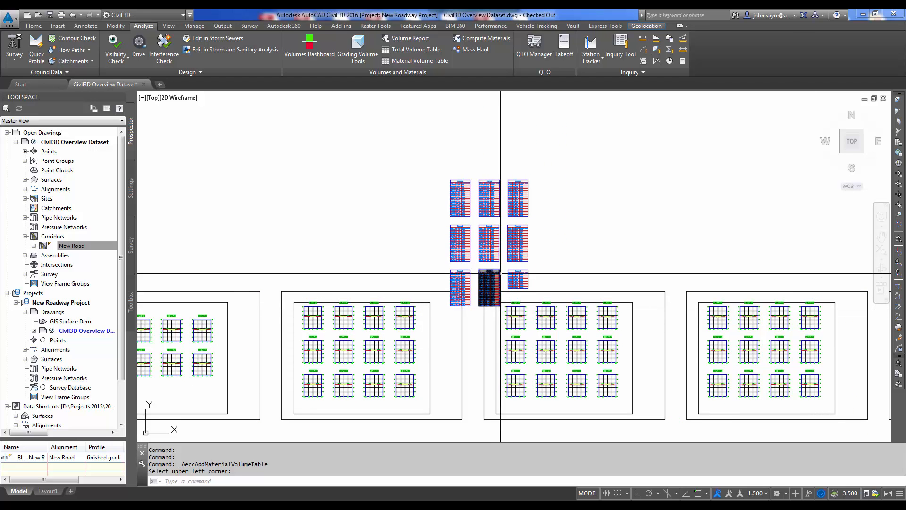
{"action": "type", "text": "m"}
{"action": "key", "text": "Return"}
{"action": "left_click", "coordinate": [491, 204]}
{"action": "key", "text": "Return"}
{"action": "left_click", "coordinate": [562, 252]}
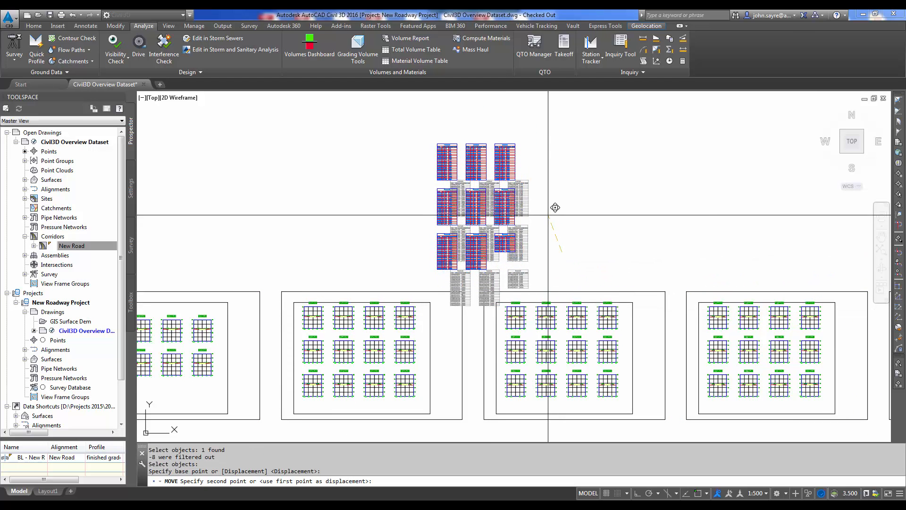
{"action": "left_click", "coordinate": [548, 214]}
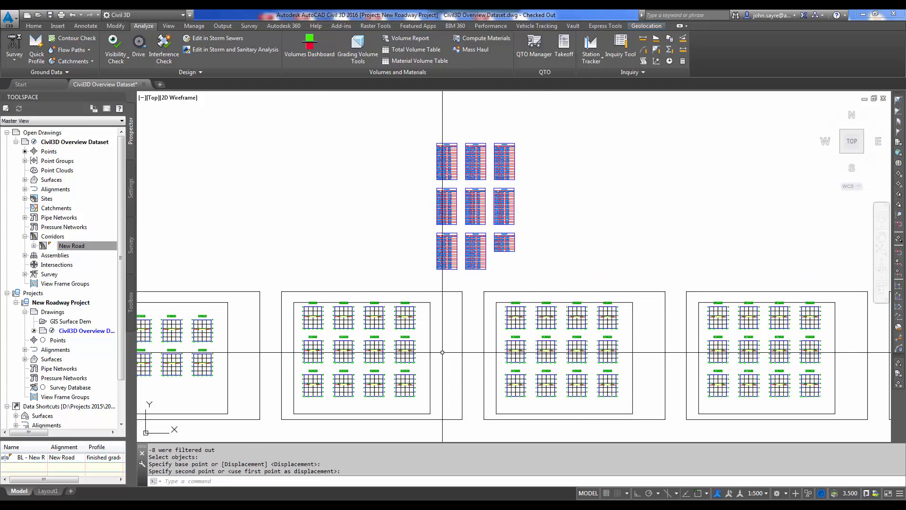
- Check the cumulative volumes in the last pavement table, and split the drawing area into two vertical viewports
{"action": "scroll", "coordinate": [505, 257], "scroll_direction": "up", "scroll_amount": 5}
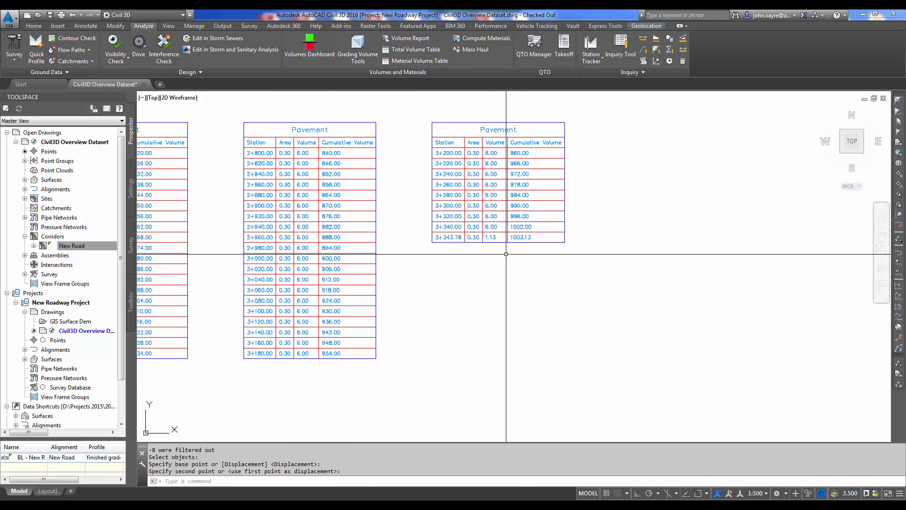
{"action": "scroll", "coordinate": [492, 284], "scroll_direction": "up", "scroll_amount": 3}
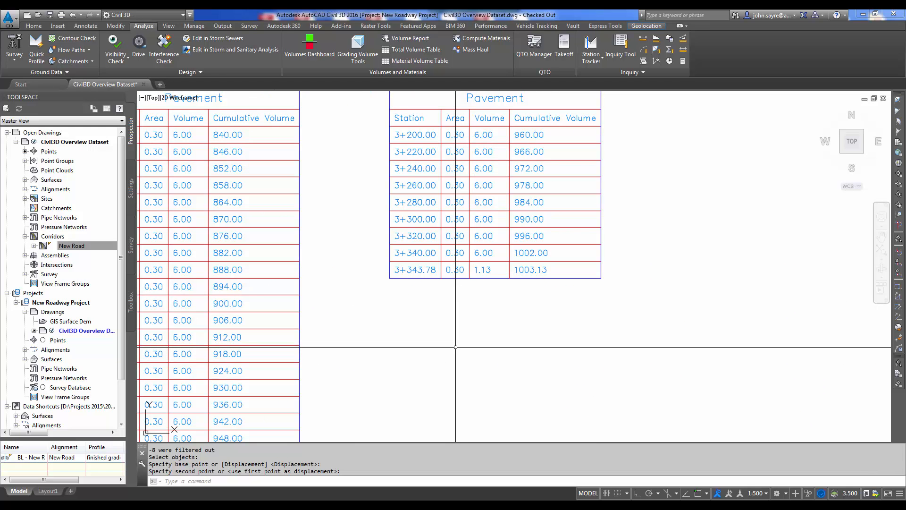
{"action": "scroll", "coordinate": [455, 347], "scroll_direction": "down", "scroll_amount": 4}
{"action": "scroll", "coordinate": [460, 359], "scroll_direction": "down", "scroll_amount": 5}
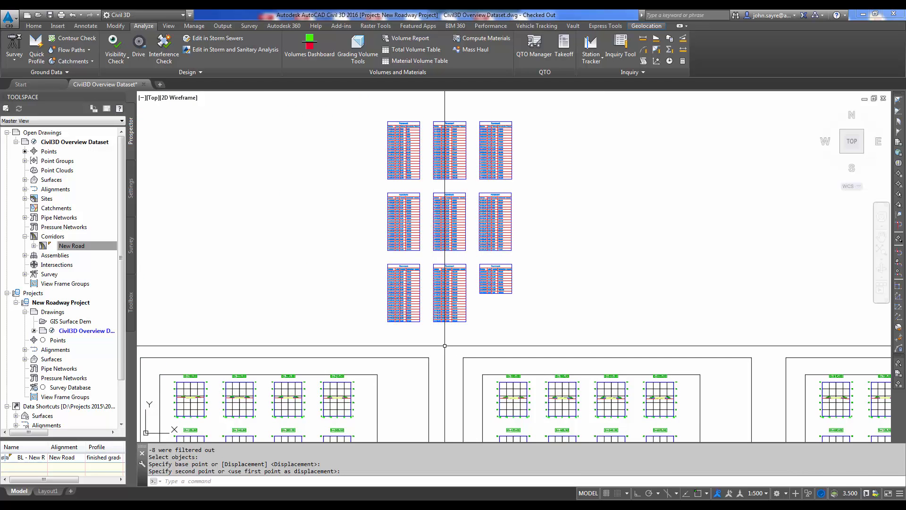
{"action": "middle_click_drag", "start_coordinate": [451, 343], "coordinate": [478, 336]}
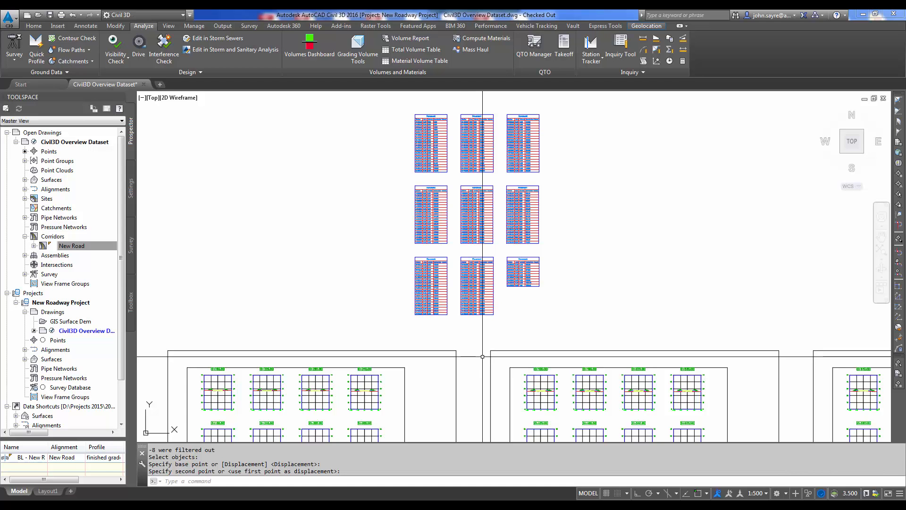
{"action": "left_click", "coordinate": [168, 26]}
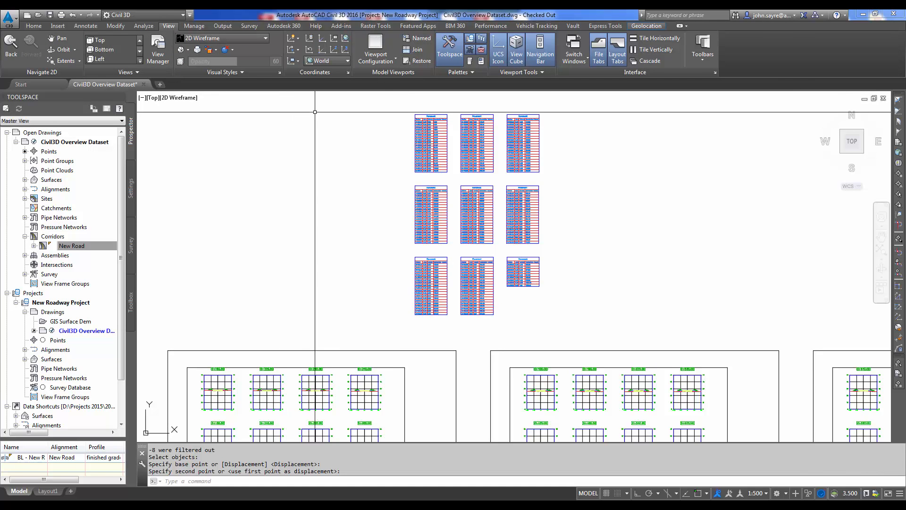
{"action": "left_click", "coordinate": [383, 62]}
{"action": "left_click", "coordinate": [387, 96]}
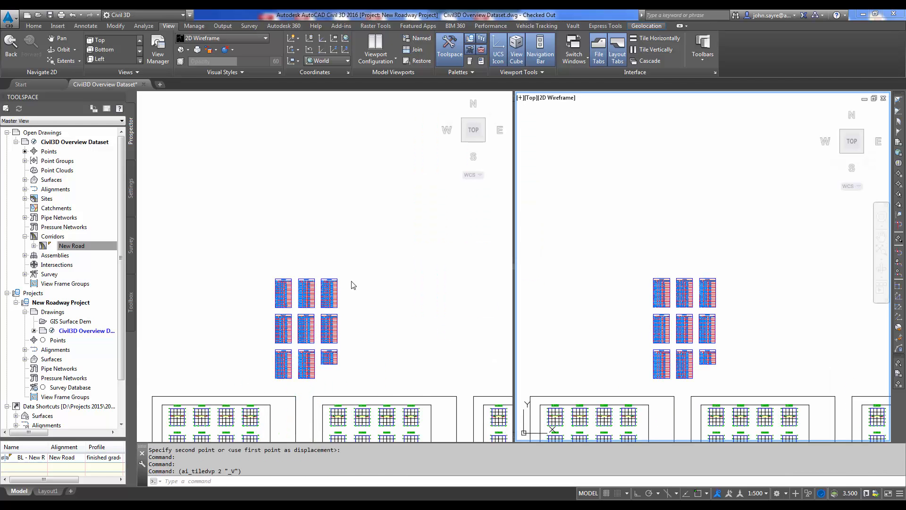
- Set the Pave1 Depth of the road assembly's right-side LaneSuperelevationAOR subassembly to 0.050 m, keeping the pavement table visible in the other viewport
{"action": "left_click", "coordinate": [430, 323]}
{"action": "scroll", "coordinate": [371, 309], "scroll_direction": "down", "scroll_amount": 2}
{"action": "scroll", "coordinate": [370, 309], "scroll_direction": "down", "scroll_amount": 3}
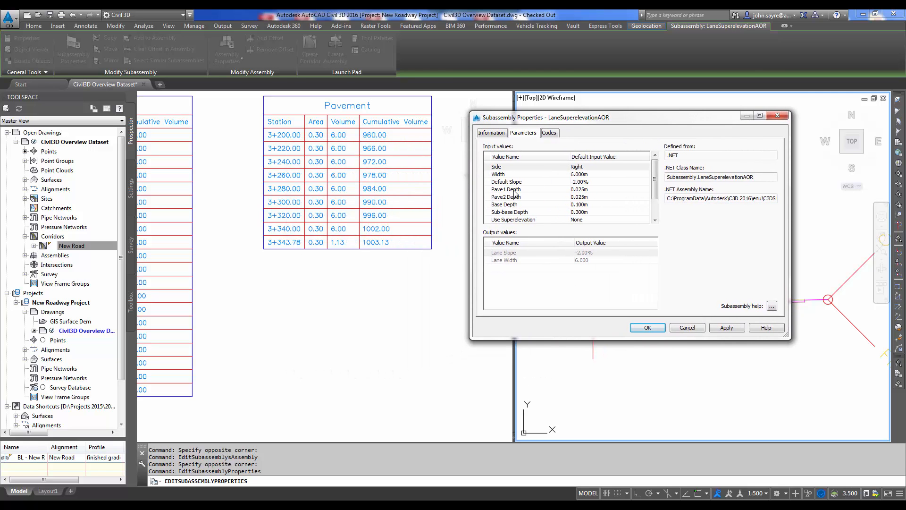
{"action": "left_click", "coordinate": [588, 190]}
{"action": "left_click", "coordinate": [598, 190]}
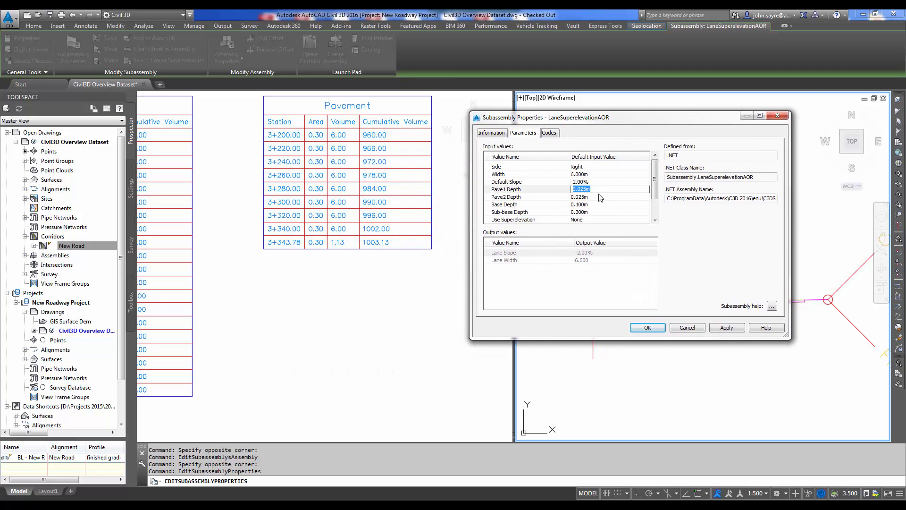
{"action": "type", "text": "0."}
{"action": "key", "text": "Return"}
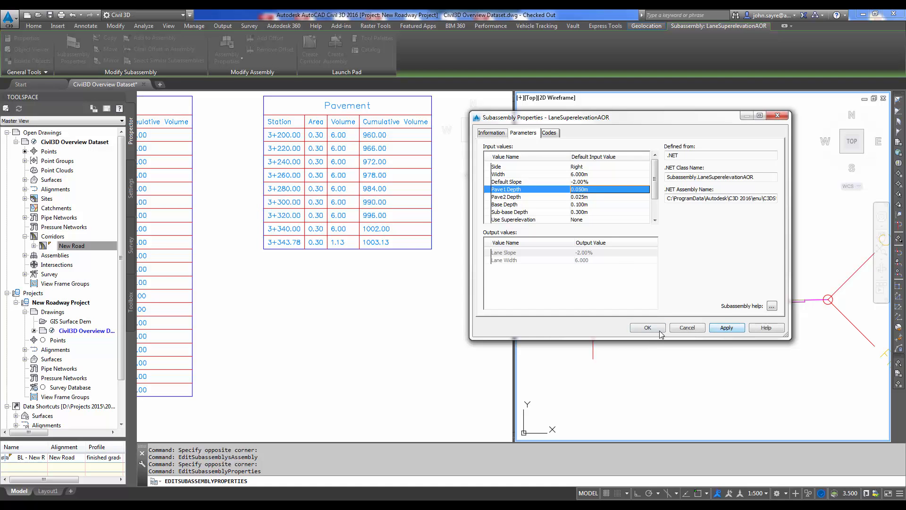
{"action": "left_click", "coordinate": [650, 327]}
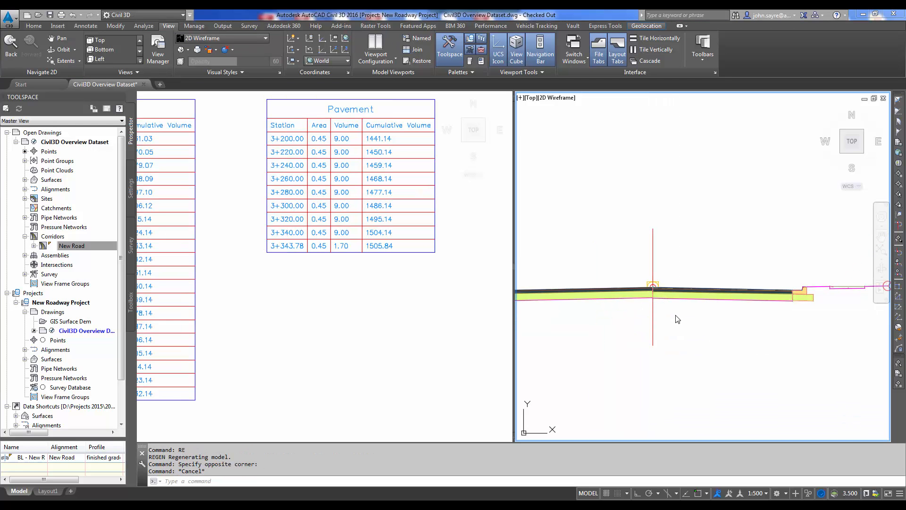
- Set the width of both LaneSuperelevationAOR lane subassemblies in the road assembly to 7 m
{"action": "left_click", "coordinate": [654, 289]}
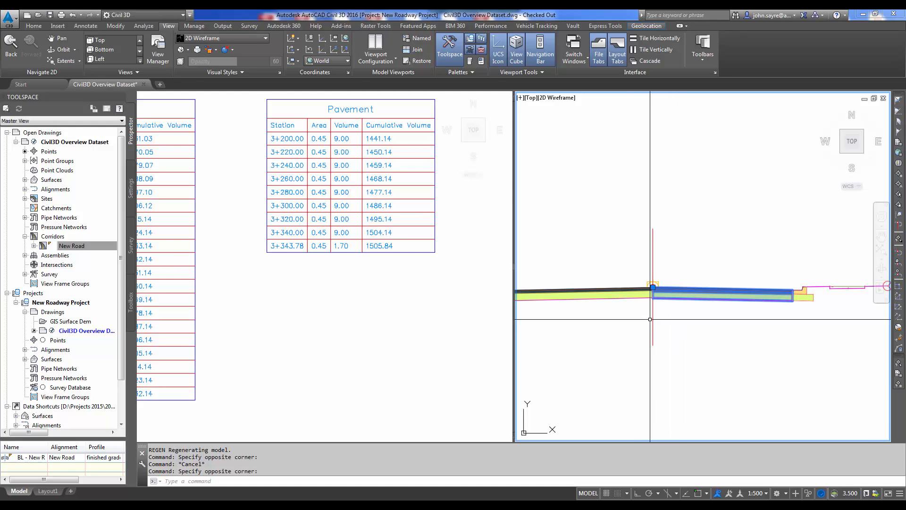
{"action": "left_click", "coordinate": [620, 293]}
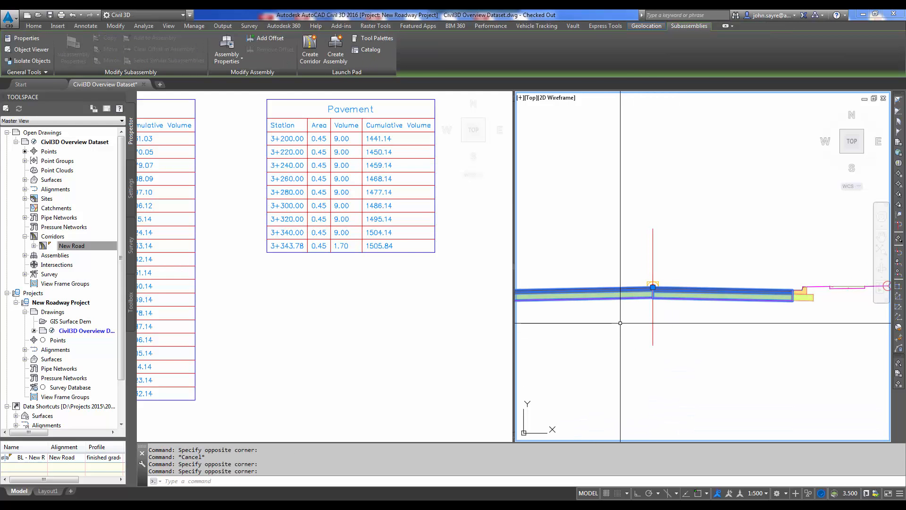
{"action": "right_click", "coordinate": [558, 314]}
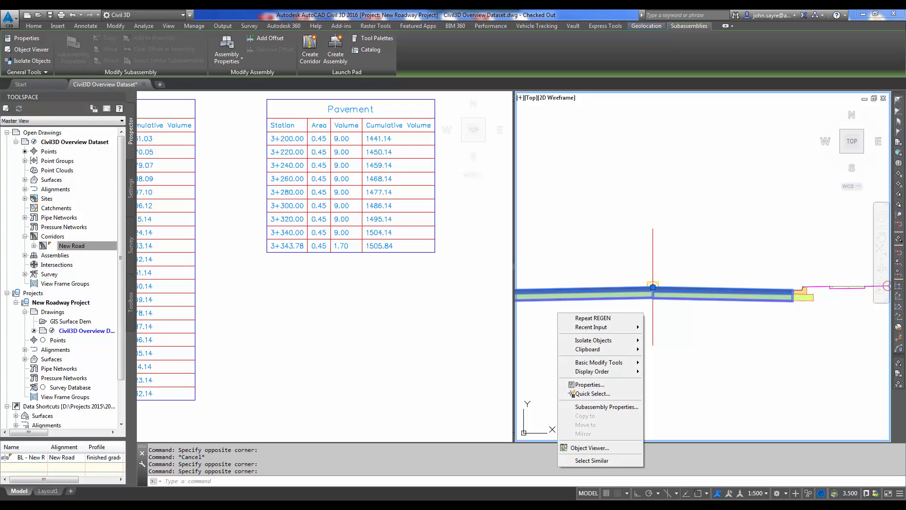
{"action": "left_click", "coordinate": [587, 384]}
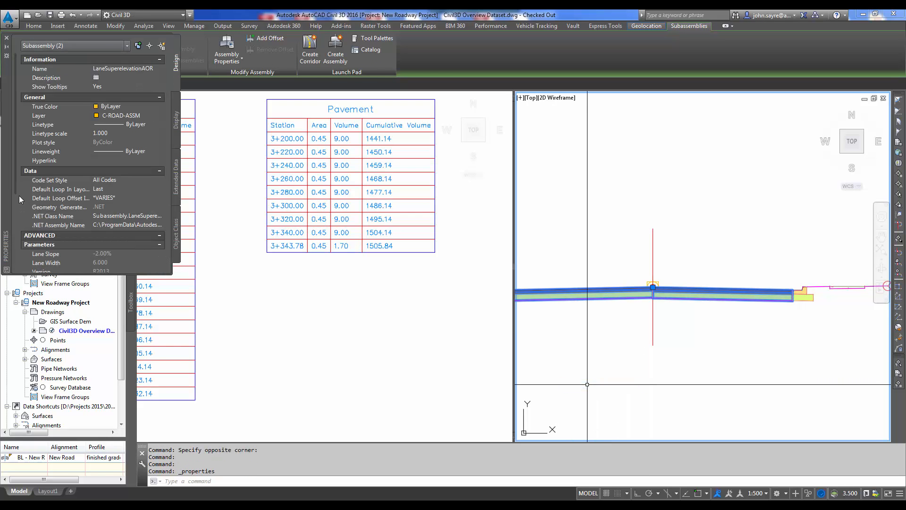
{"action": "left_click_drag", "start_coordinate": [15, 182], "coordinate": [14, 255]}
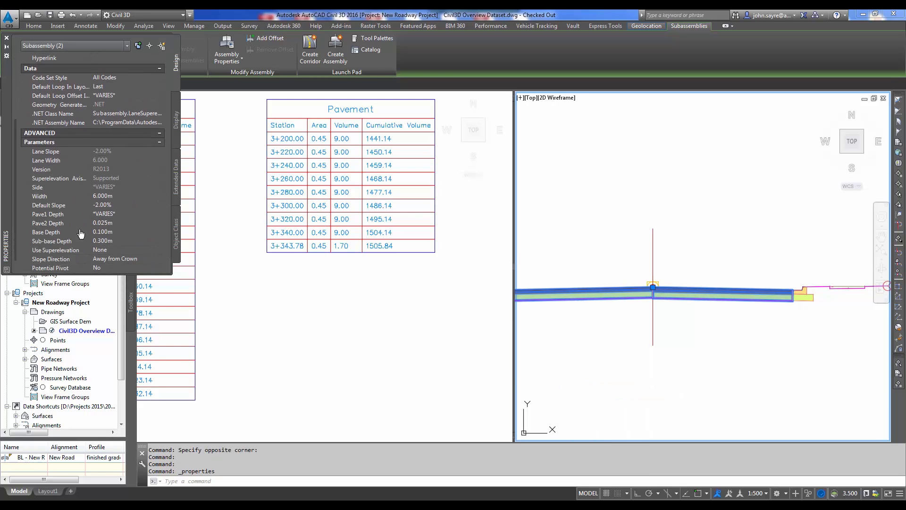
{"action": "left_click", "coordinate": [121, 197]}
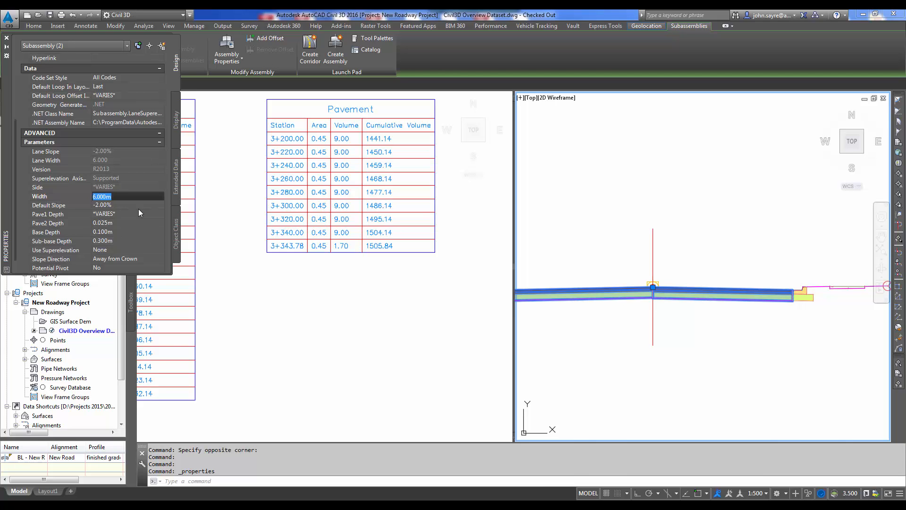
{"action": "type", "text": "7"}
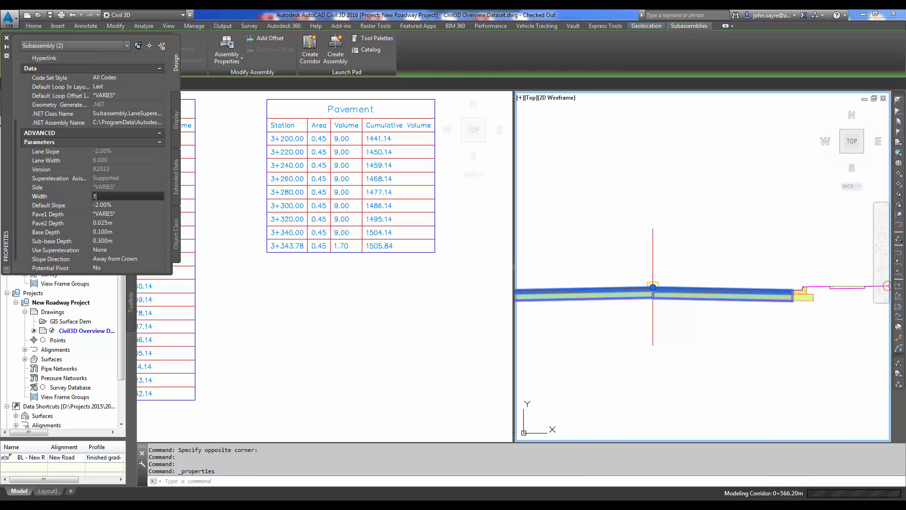
{"action": "key", "text": "Tab"}
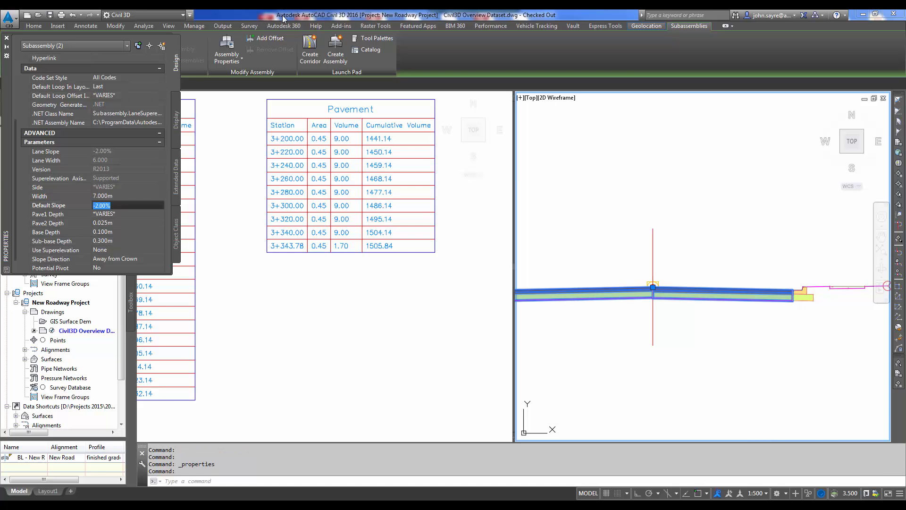
{"action": "left_click", "coordinate": [579, 342]}
{"action": "key", "text": "Escape"}
{"action": "middle_click_drag", "start_coordinate": [582, 324], "coordinate": [636, 323]}
{"action": "scroll", "coordinate": [635, 322], "scroll_direction": "down", "scroll_amount": 2}
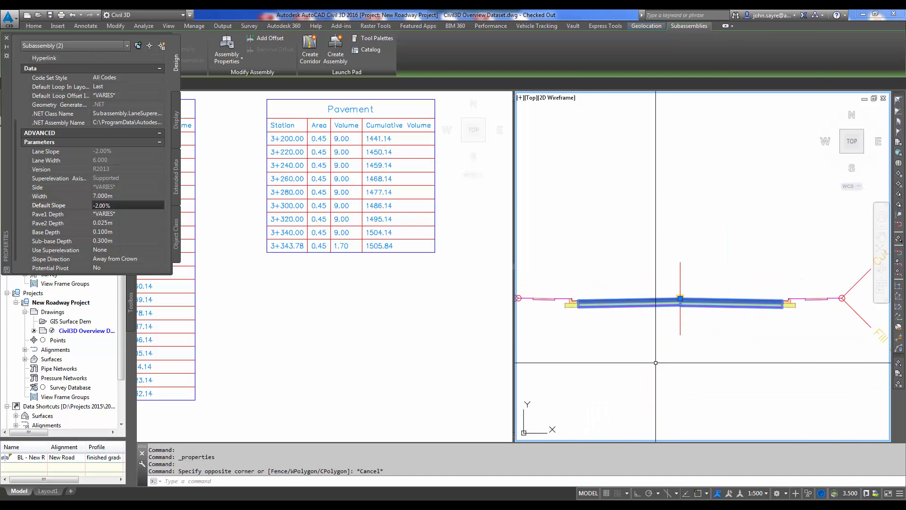
- Regenerate the viewport with the pavement volume tables and close the object properties
{"action": "left_click", "coordinate": [382, 297]}
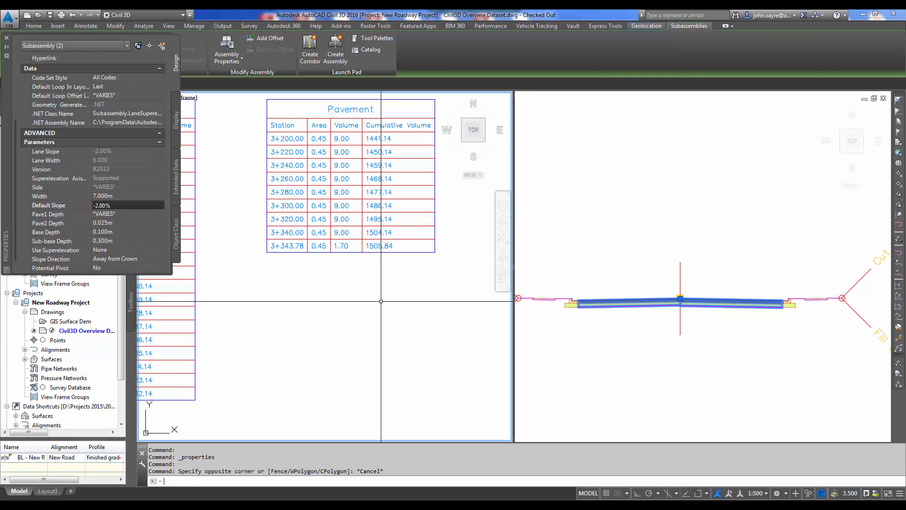
{"action": "type", "text": "RE"}
{"action": "key", "text": "Return"}
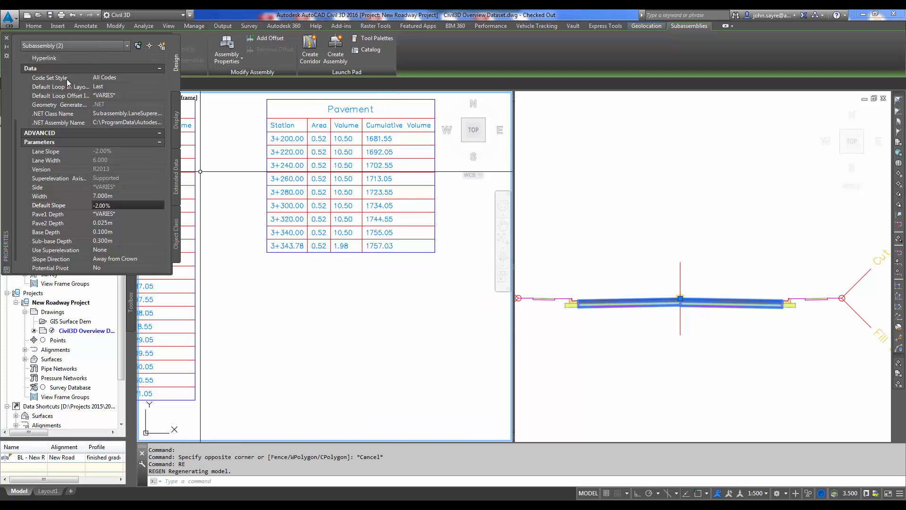
{"action": "left_click", "coordinate": [7, 38]}
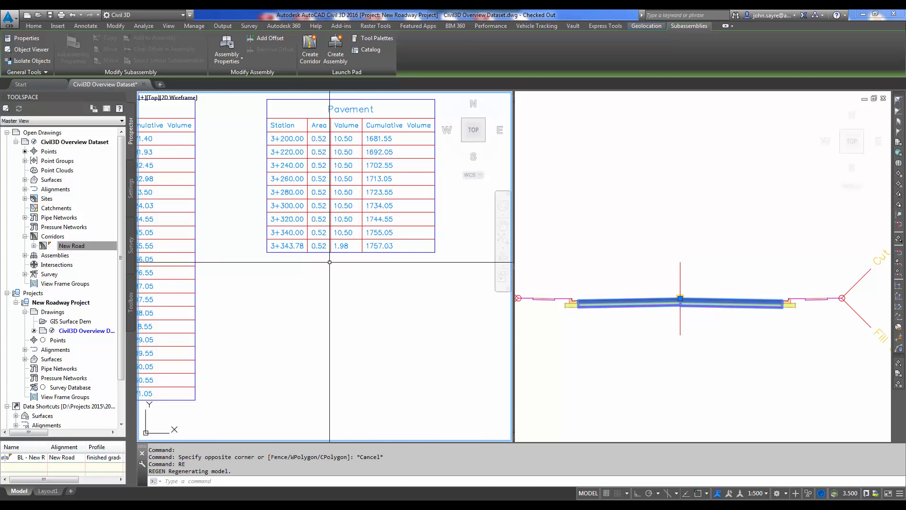
- Examine the New Road corridor plan, both close up around its first curve and over its full length, and return to the assembly viewport
{"action": "scroll", "coordinate": [330, 262], "scroll_direction": "down", "scroll_amount": 5}
{"action": "scroll", "coordinate": [330, 262], "scroll_direction": "down", "scroll_amount": 8}
{"action": "middle_click_drag", "start_coordinate": [142, 365], "coordinate": [342, 354]}
{"action": "scroll", "coordinate": [257, 346], "scroll_direction": "up", "scroll_amount": 10}
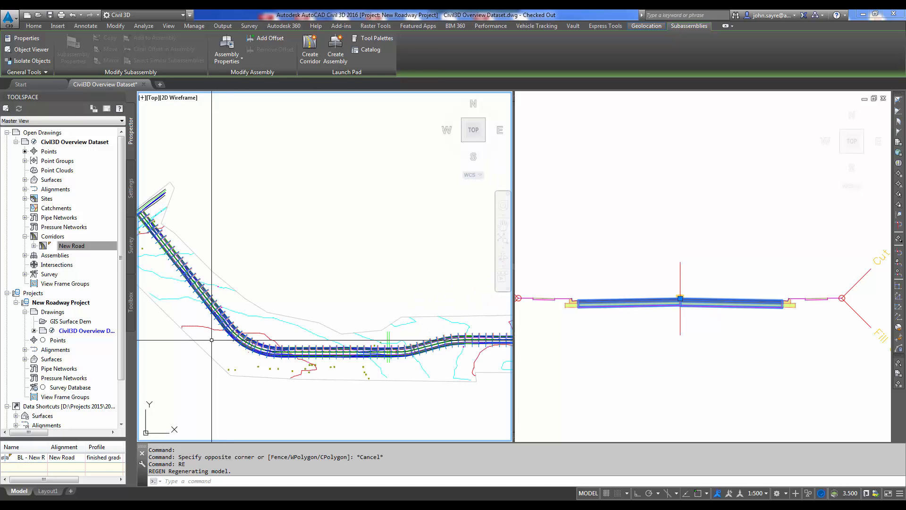
{"action": "scroll", "coordinate": [257, 346], "scroll_direction": "up", "scroll_amount": 3}
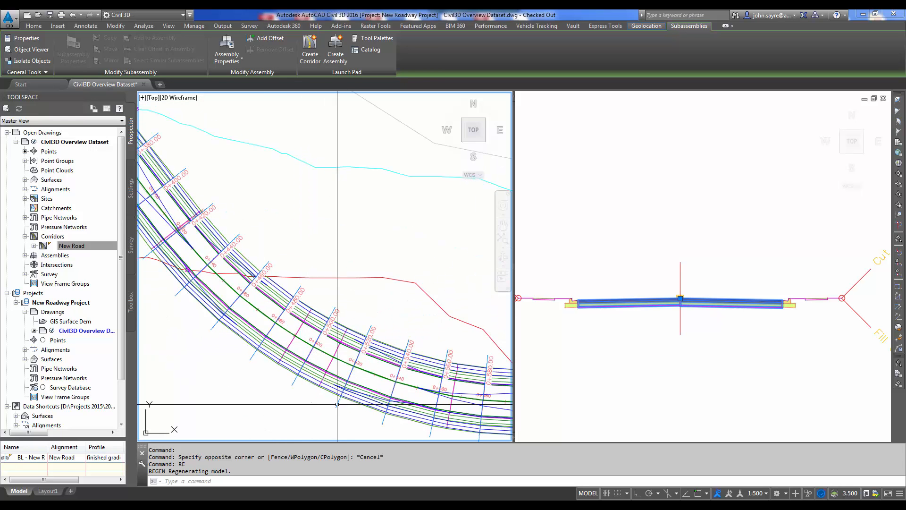
{"action": "scroll", "coordinate": [348, 294], "scroll_direction": "down", "scroll_amount": 12}
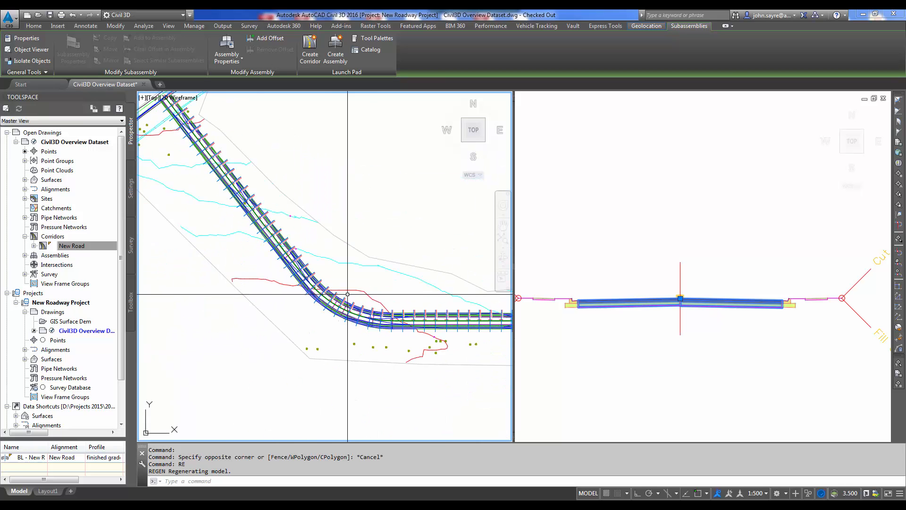
{"action": "scroll", "coordinate": [330, 308], "scroll_direction": "down", "scroll_amount": 4}
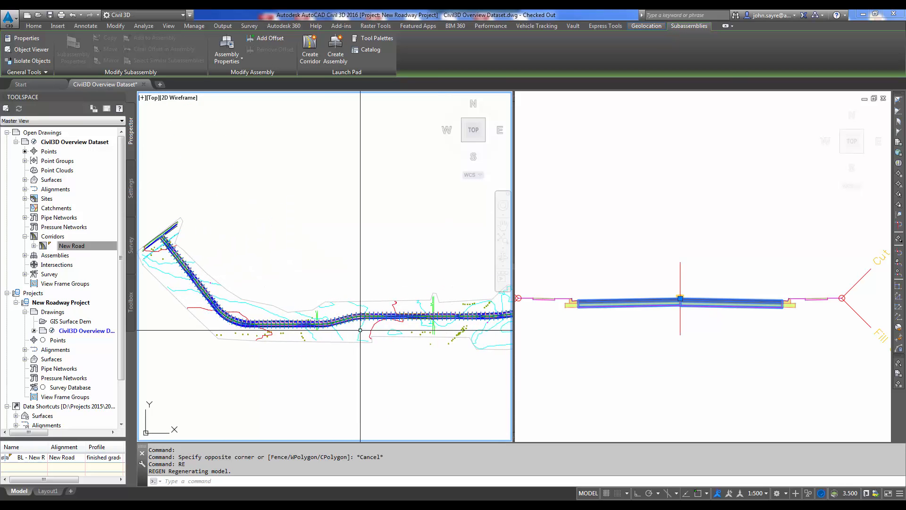
{"action": "left_click", "coordinate": [629, 326]}
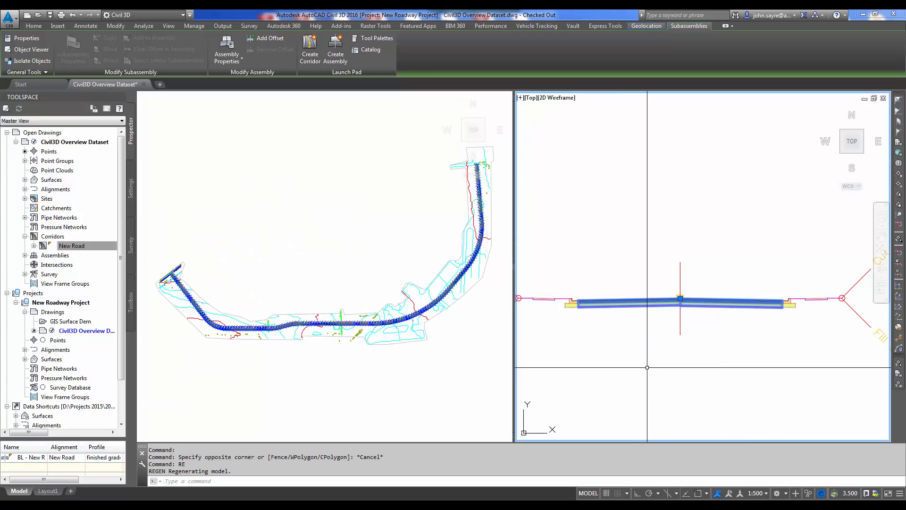